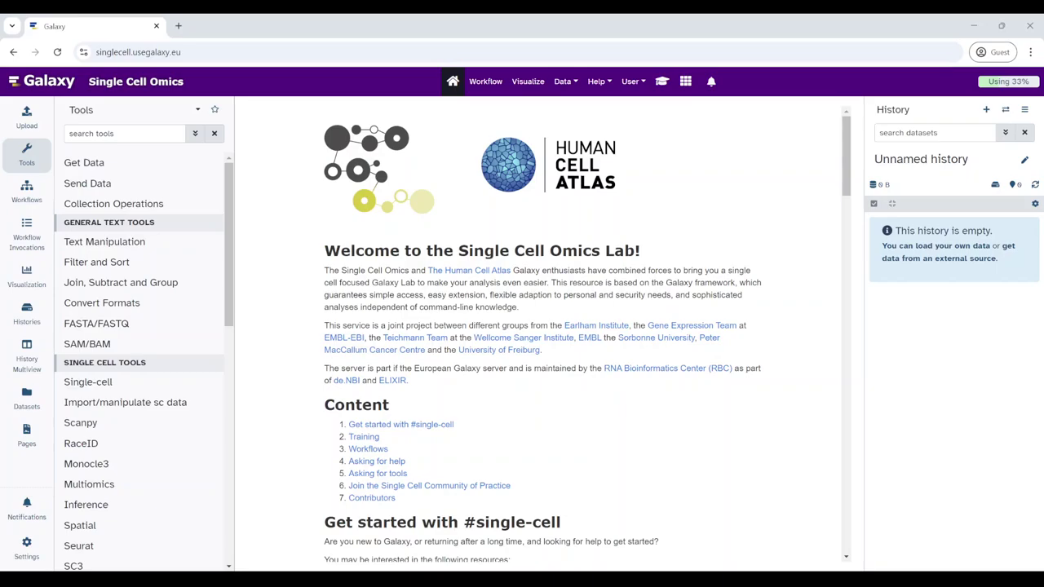
Step: Read the Single Cell Omics welcome page and check the full site address
click(704, 280)
drag(525, 318, 325, 320)
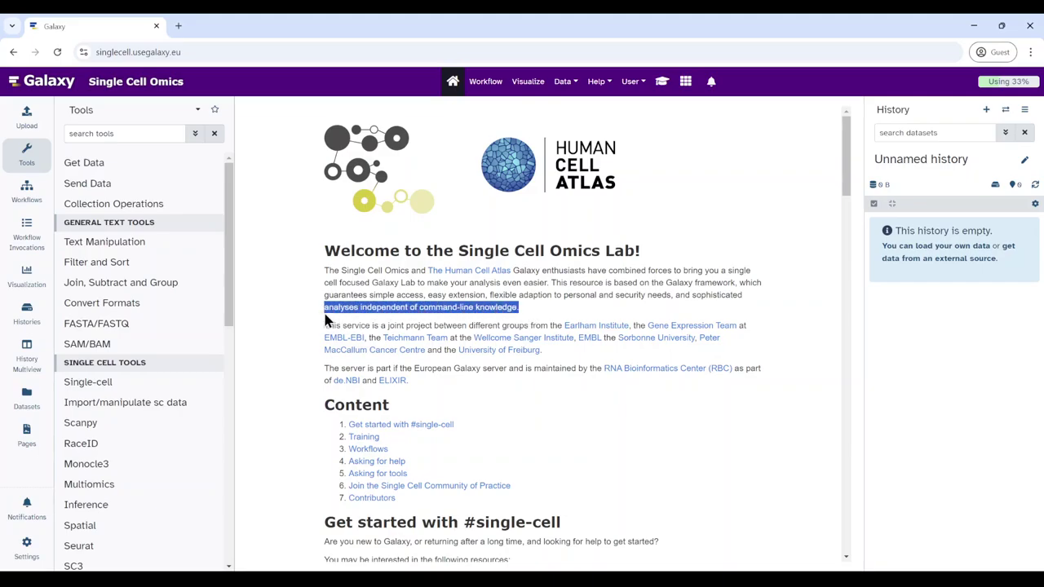
click(646, 308)
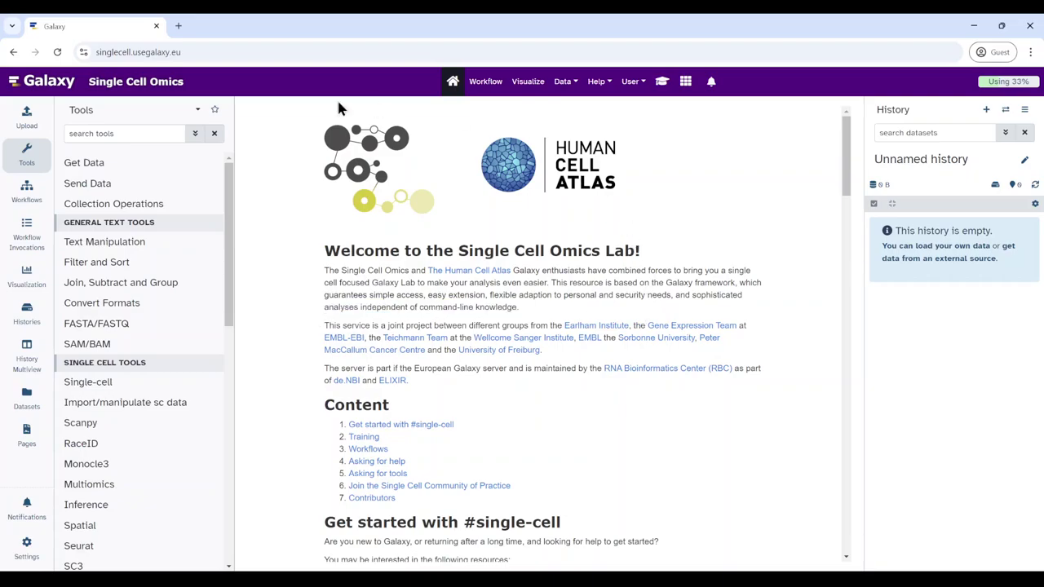
click(111, 51)
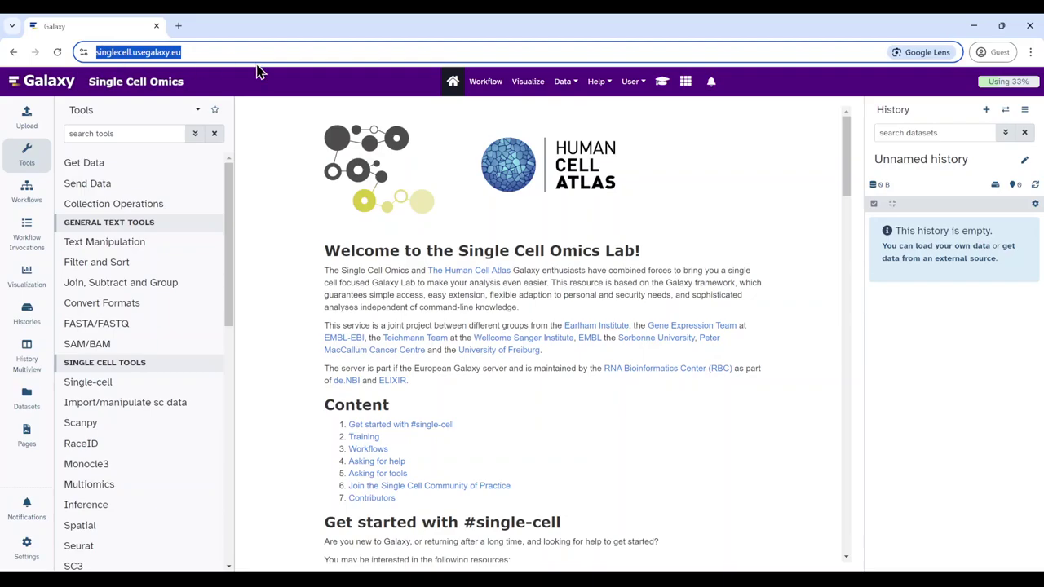
click(203, 53)
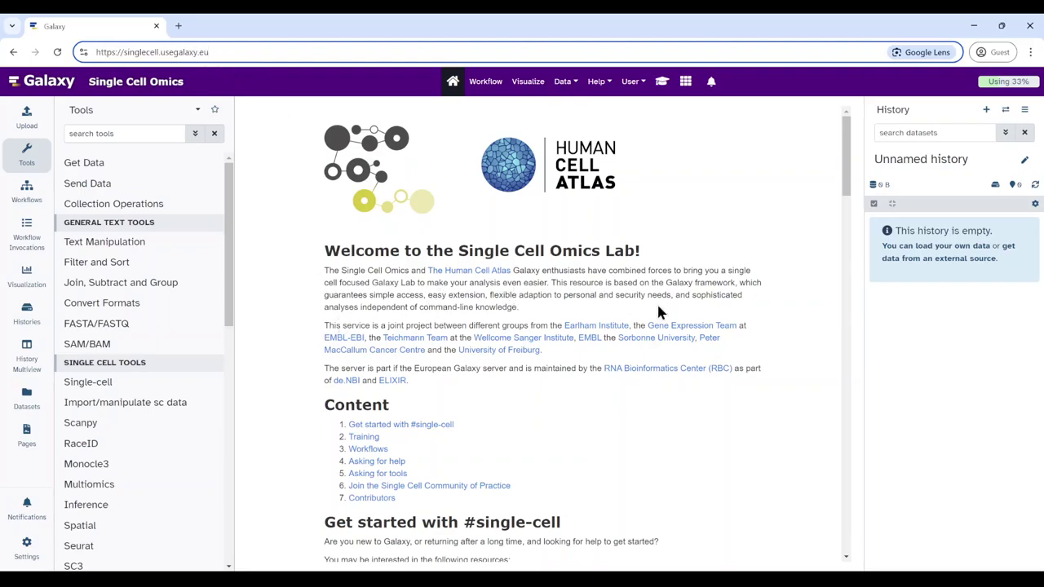
click(535, 313)
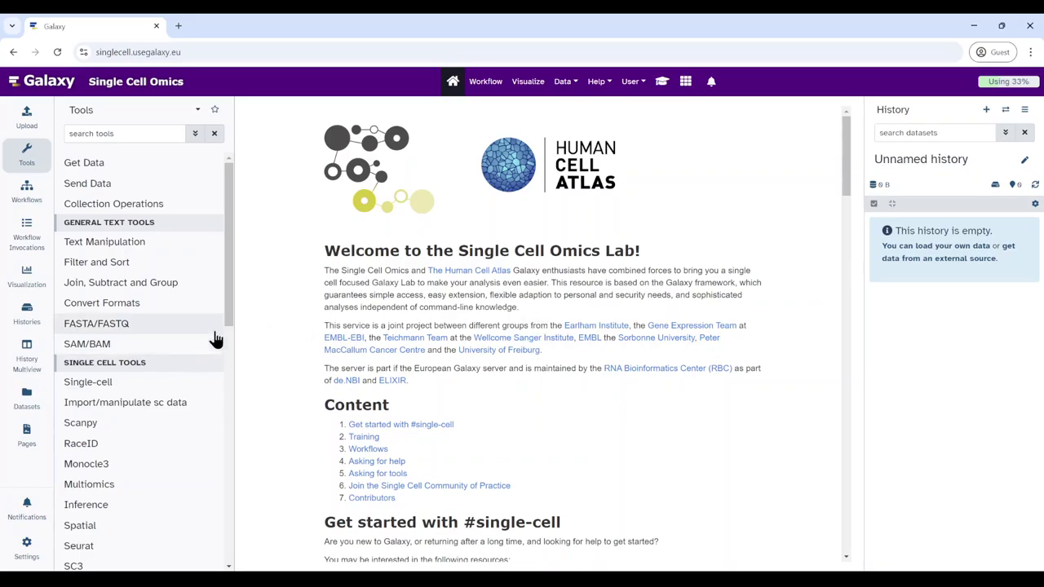
Step: Scroll the Tools panel to browse cell annotation tools such as SCMap, ScPred and Garnett
drag(231, 318, 215, 261)
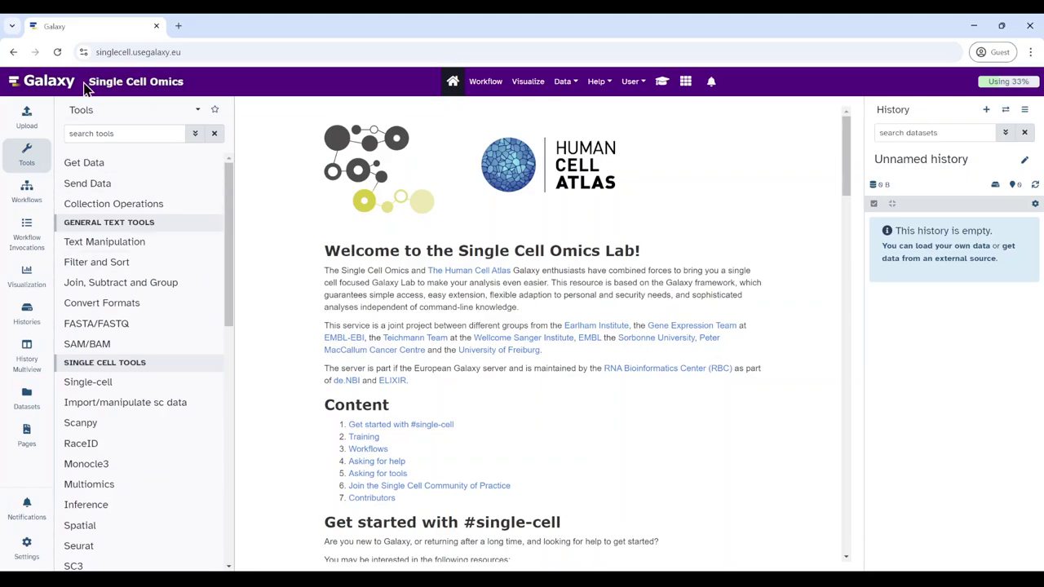
scroll(139, 436, down, 5)
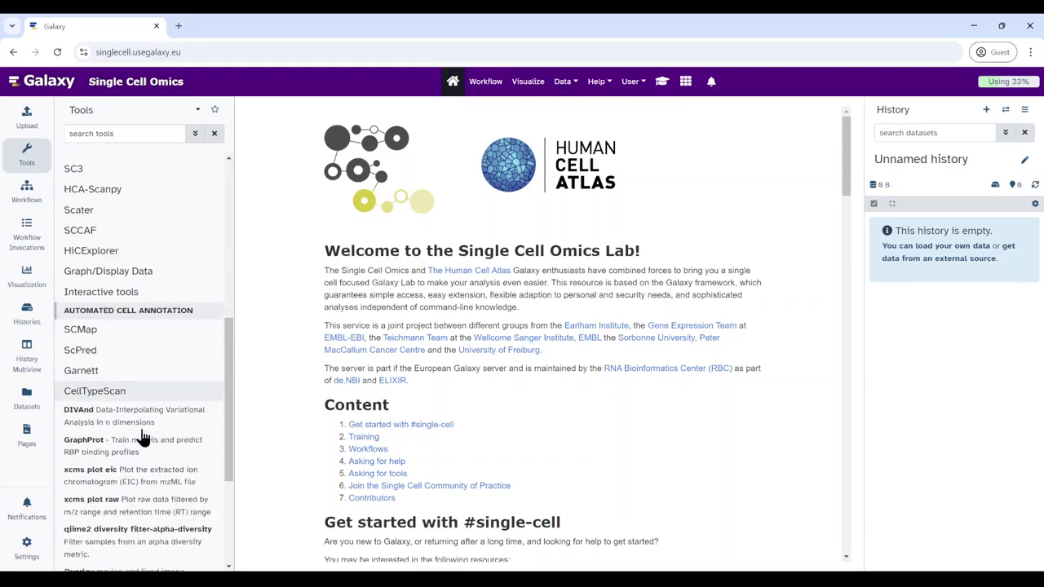
scroll(133, 337, up, 10)
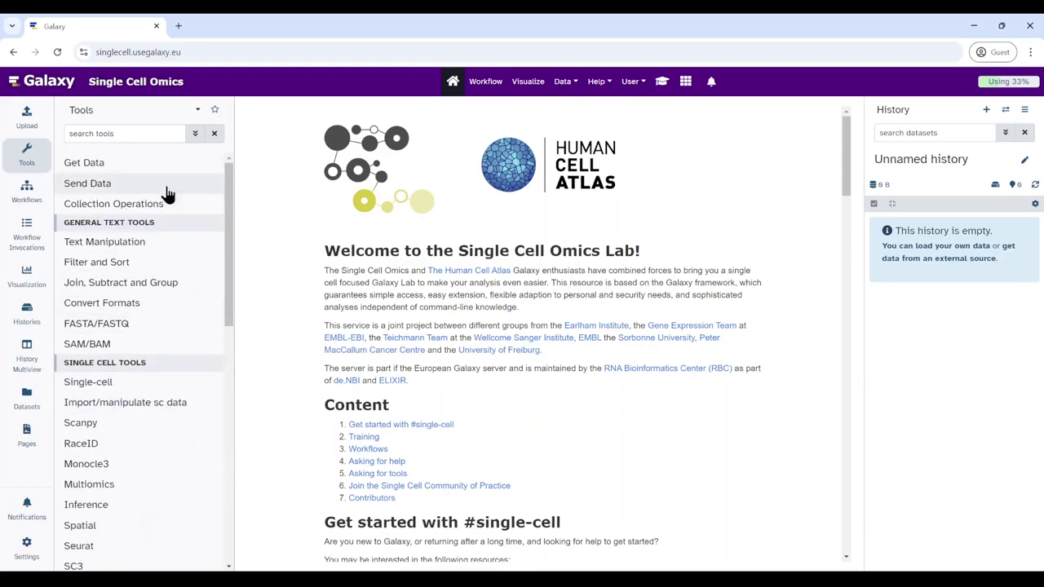
scroll(172, 367, down, 10)
scroll(182, 478, up, 3)
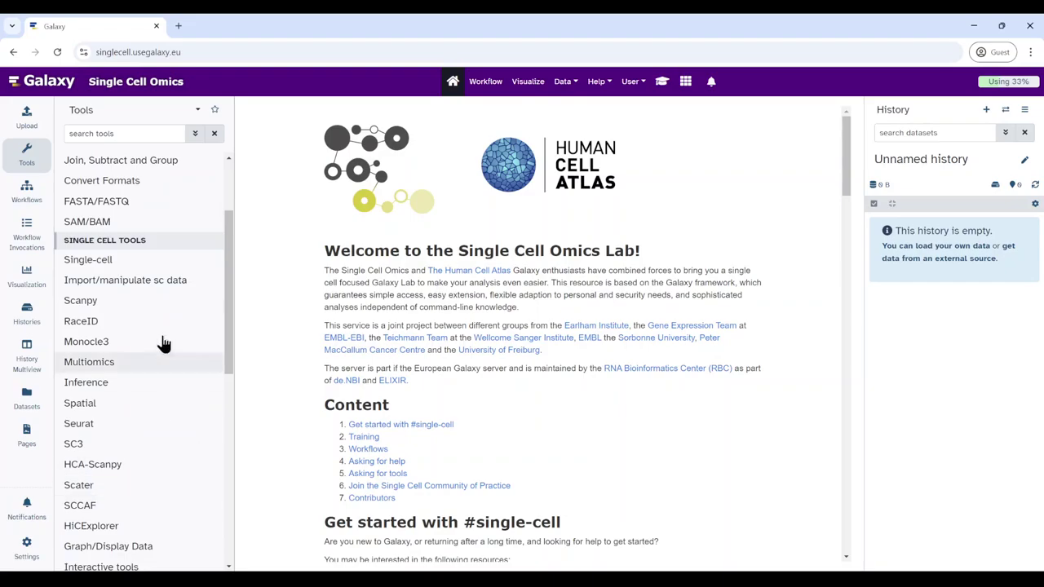
scroll(176, 424, down, 1)
scroll(185, 477, down, 4)
scroll(156, 487, up, 5)
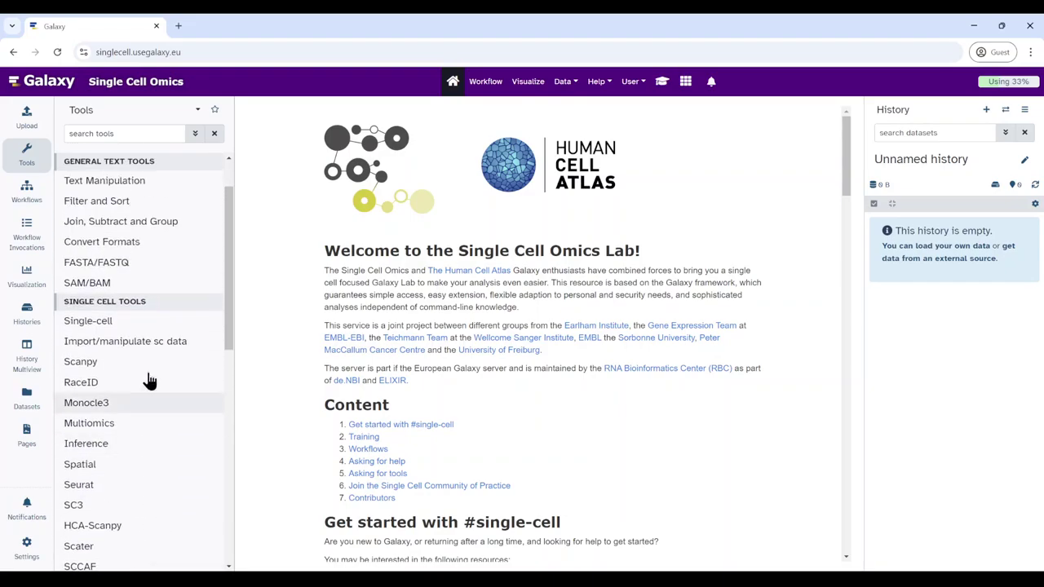
drag(231, 305, 207, 212)
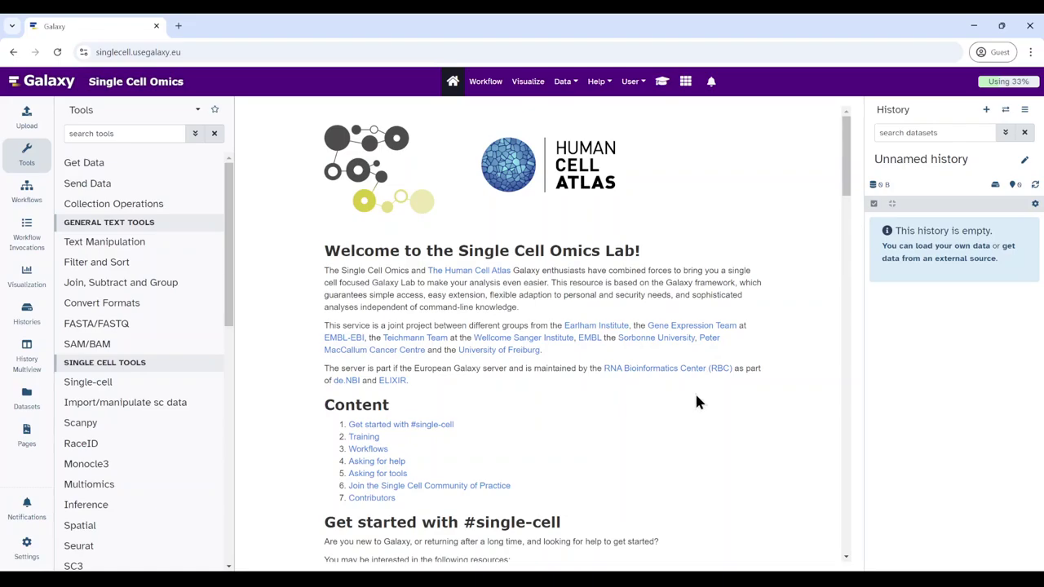
Step: Open the Galaxy Training materials overlay and scroll down to the Scientific Fields topics
click(662, 84)
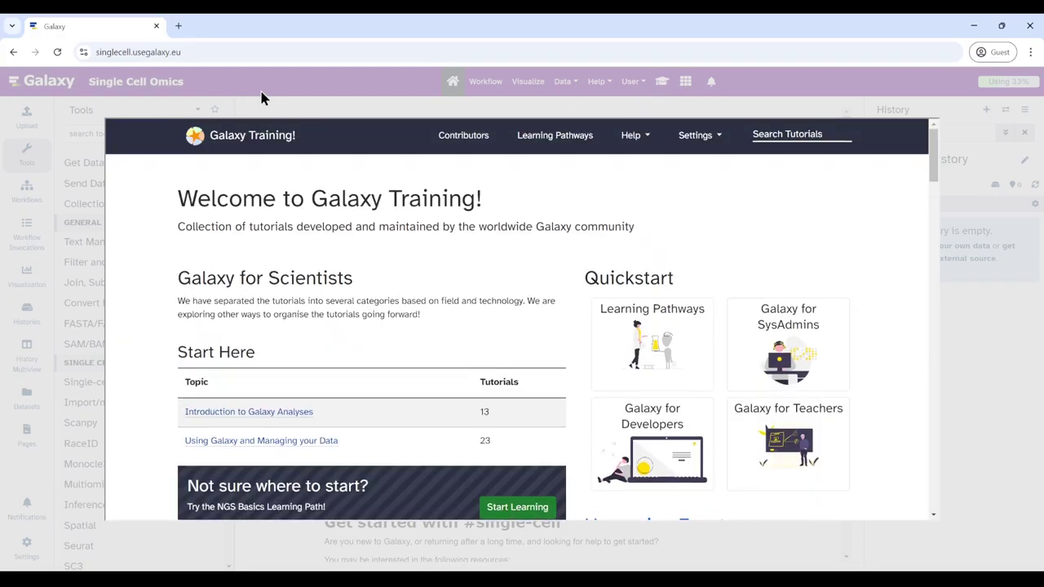
scroll(441, 350, down, 10)
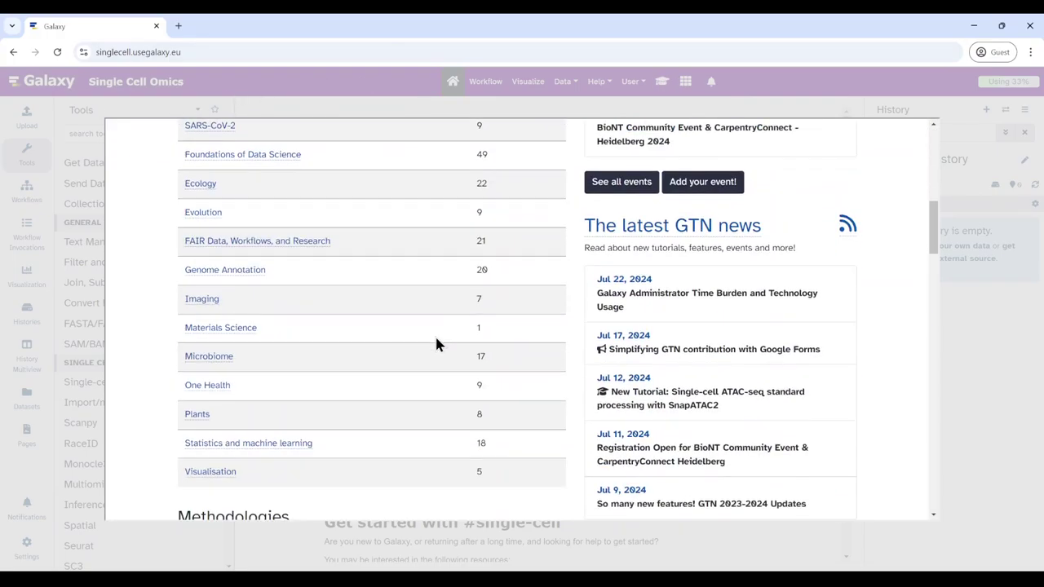
scroll(435, 343, up, 8)
scroll(359, 220, up, 2)
click(655, 107)
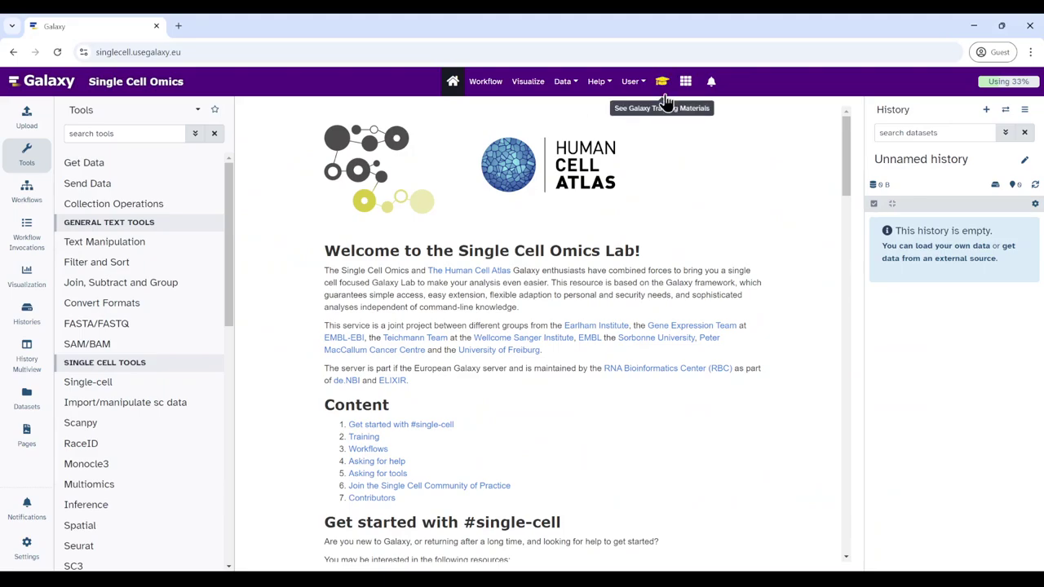
click(662, 83)
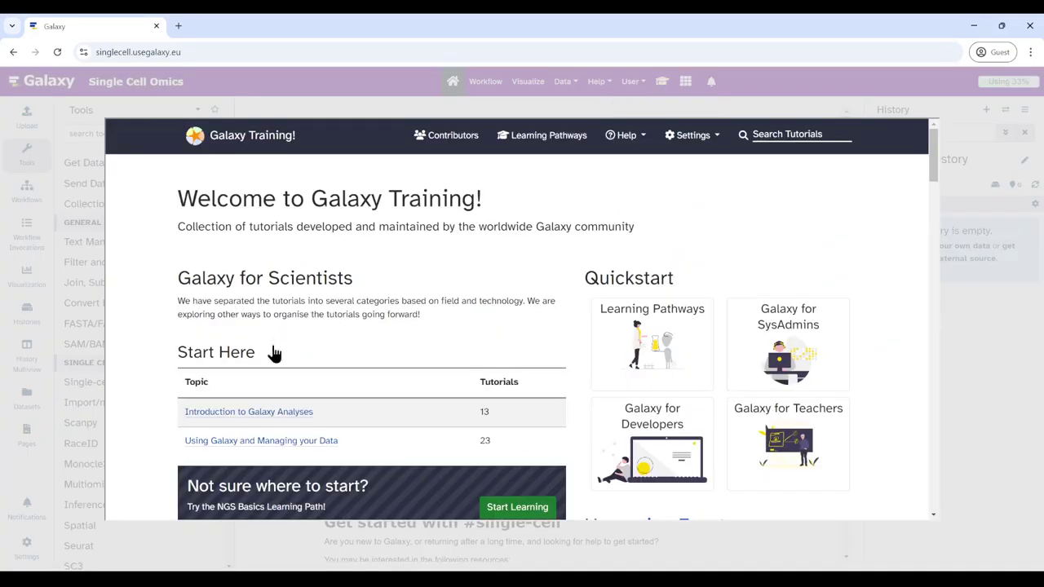
scroll(299, 343, down, 6)
scroll(299, 343, down, 3)
scroll(299, 341, down, 3)
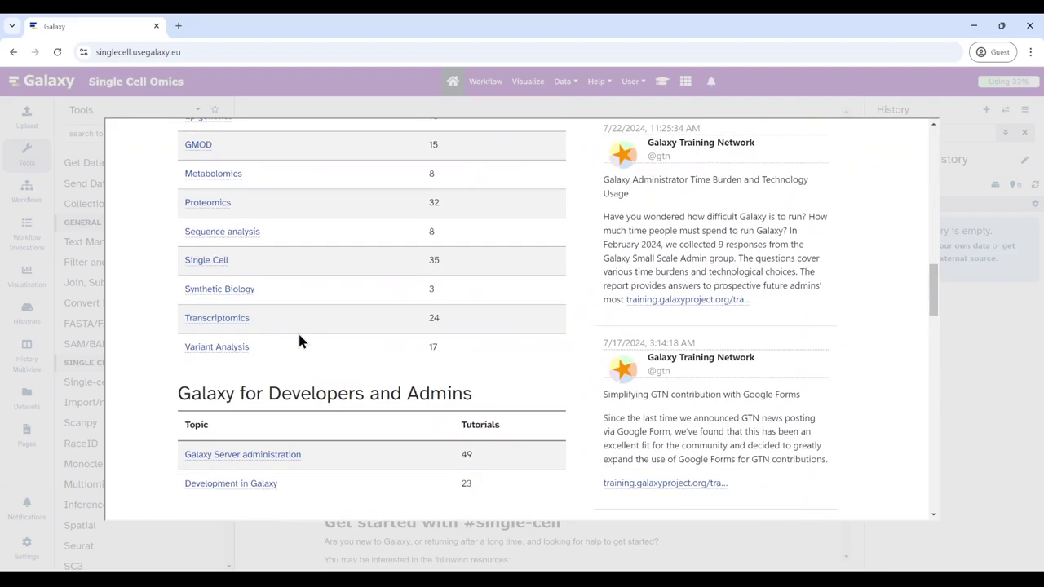
Step: Open the Single Cell topic and scroll down to its lessons table
click(190, 263)
scroll(303, 389, down, 6)
scroll(301, 361, down, 2)
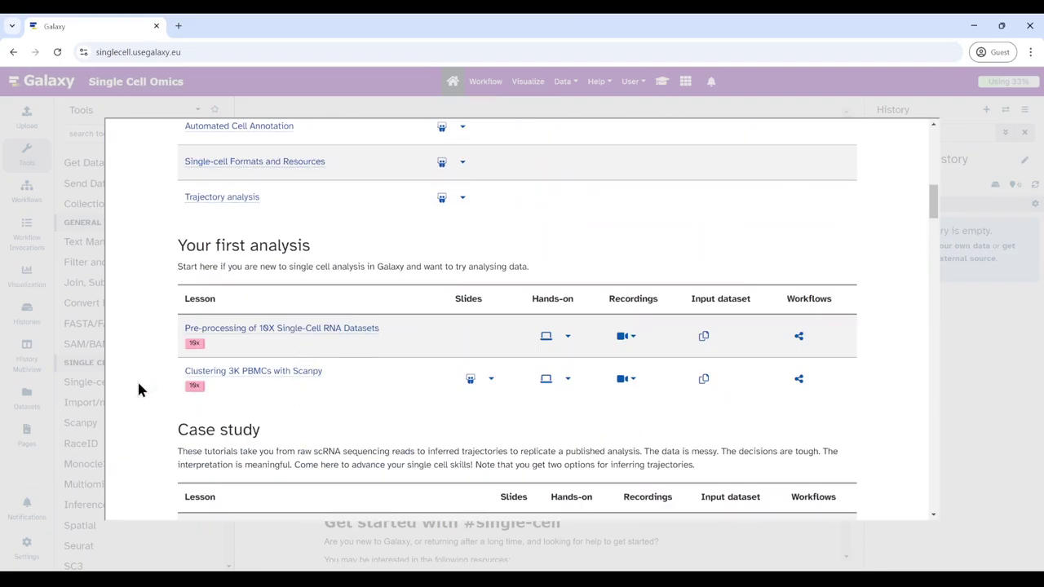
drag(162, 378, 184, 375)
click(171, 378)
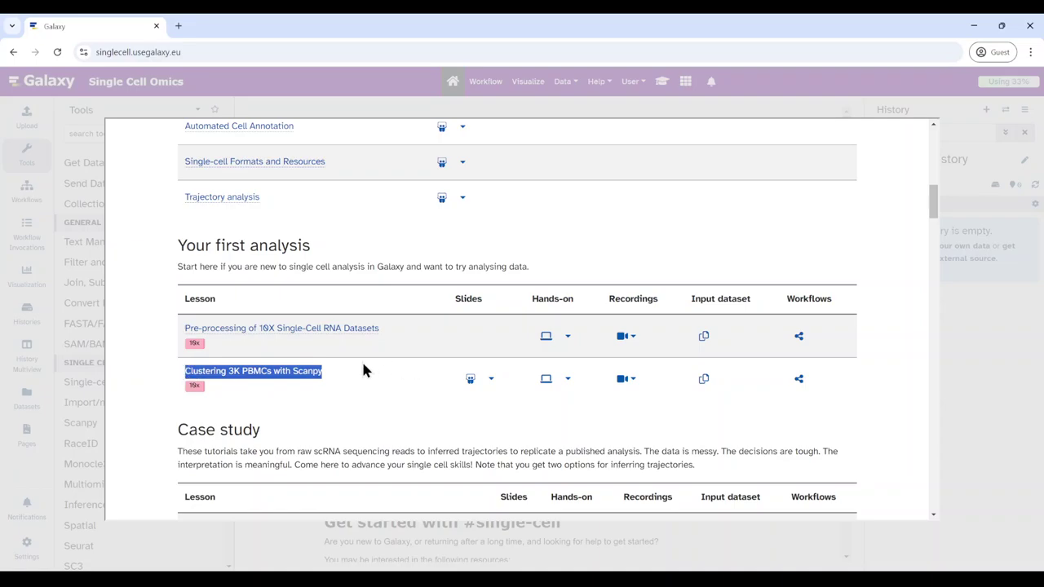
Step: Pick out the 'Your first analysis' lessons: 10X pre-processing and Clustering 3K PBMCs with Scanpy
mouse_move(389, 328)
mouse_down()
mouse_move(183, 336)
mouse_move(389, 331)
mouse_up()
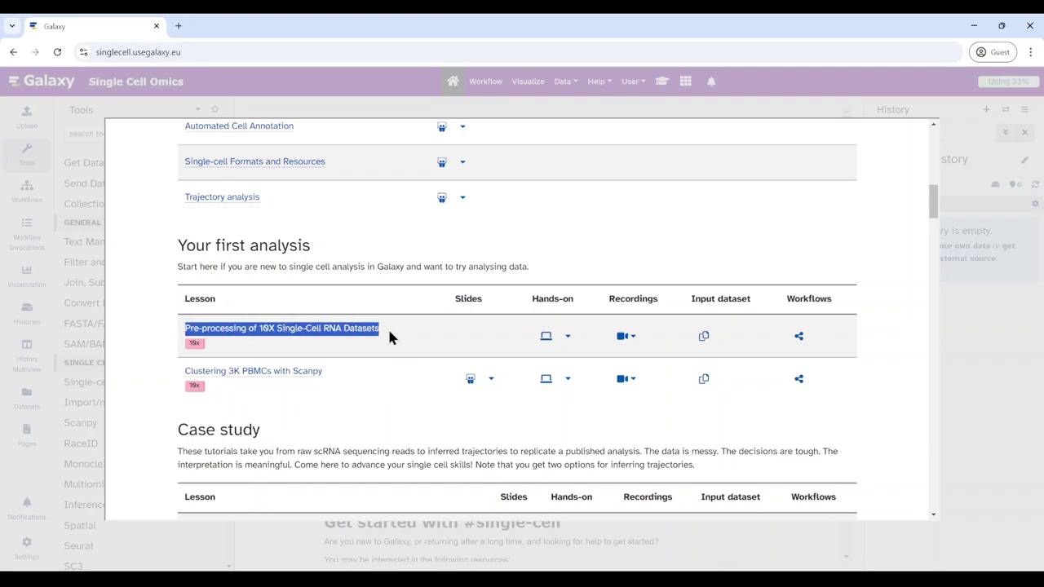
drag(334, 372, 186, 372)
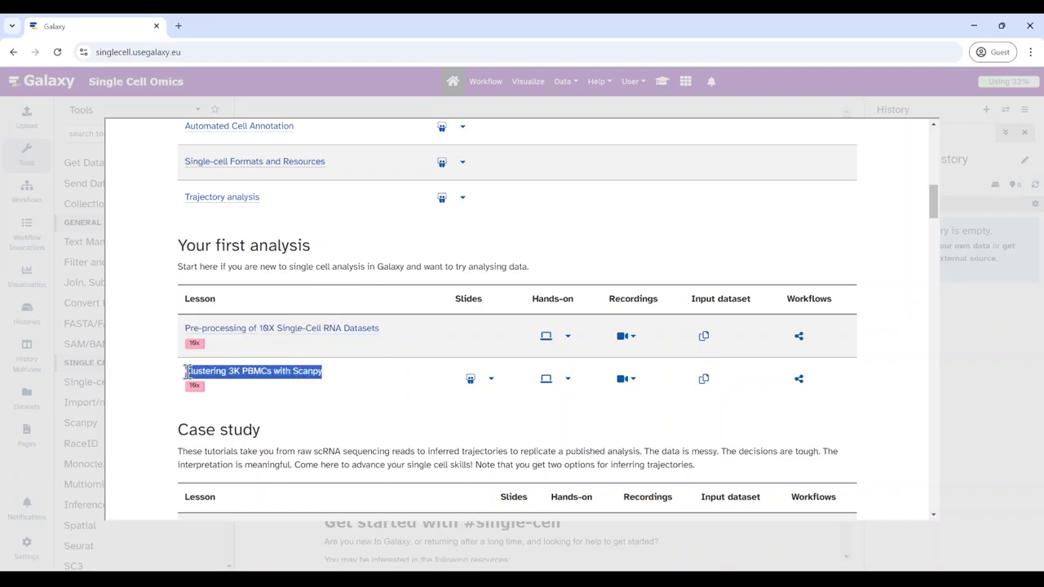
click(394, 334)
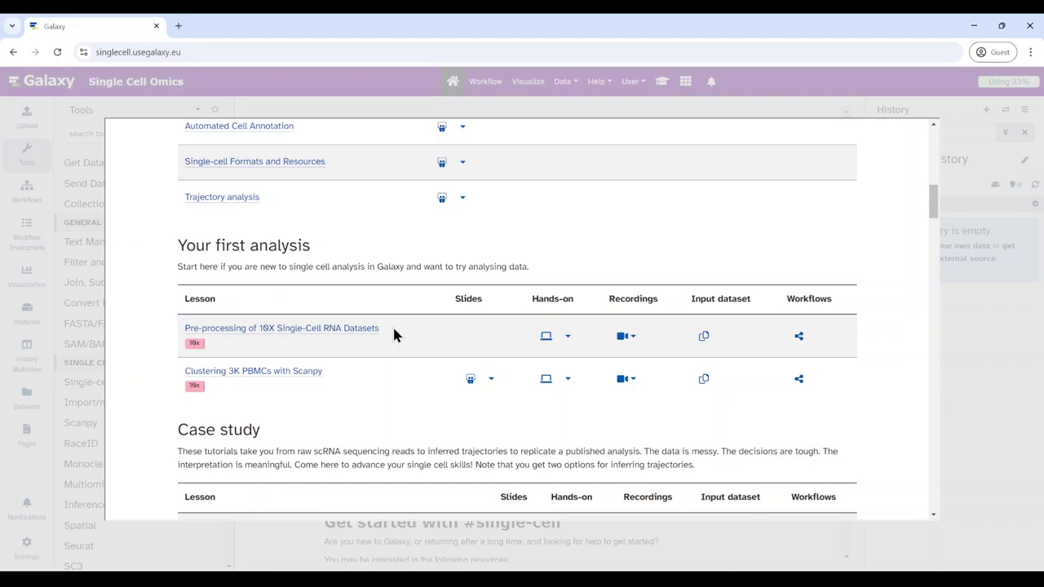
drag(393, 333, 186, 330)
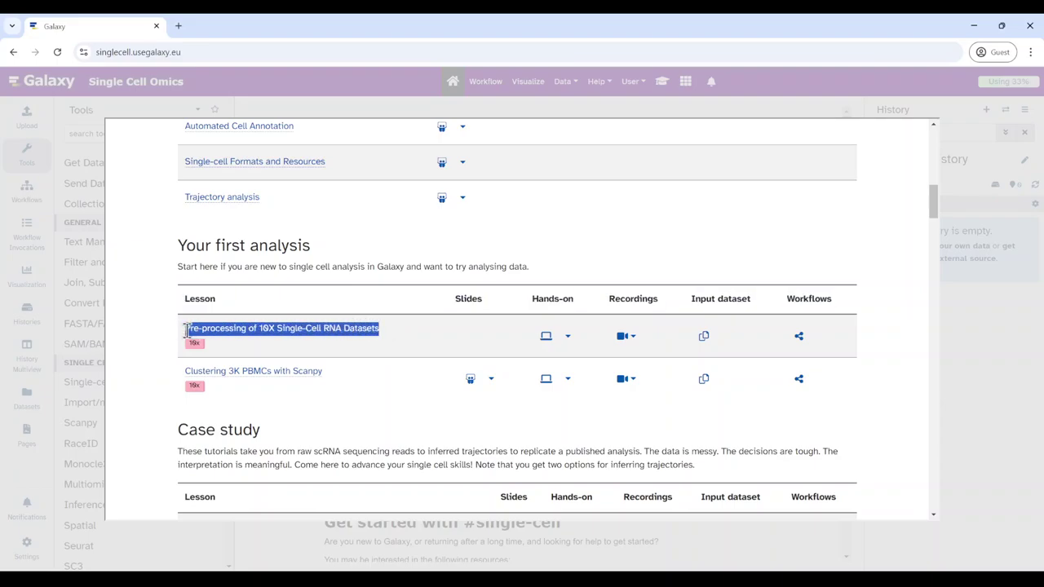
click(176, 379)
drag(331, 379, 182, 372)
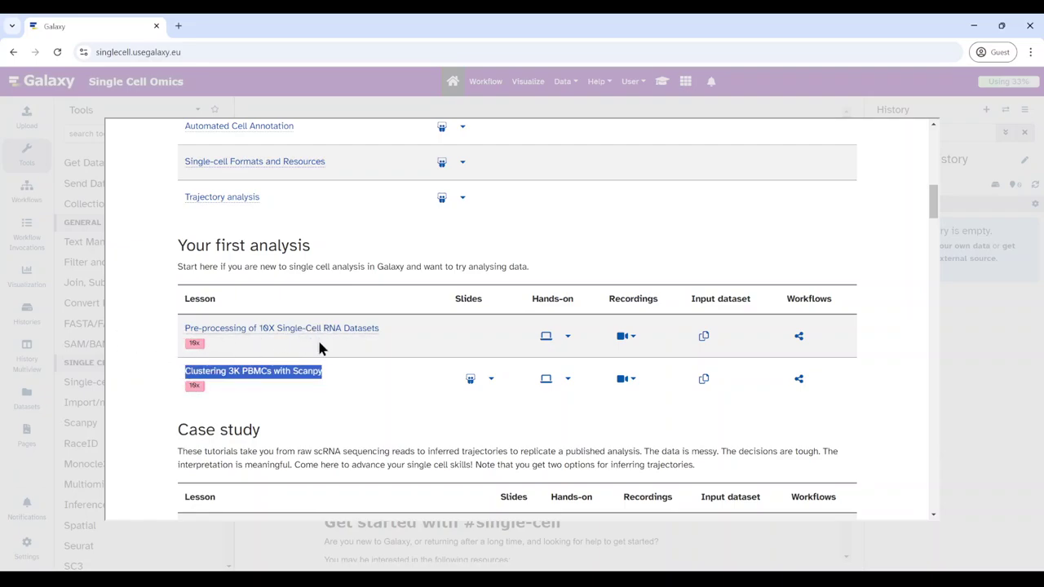
click(261, 394)
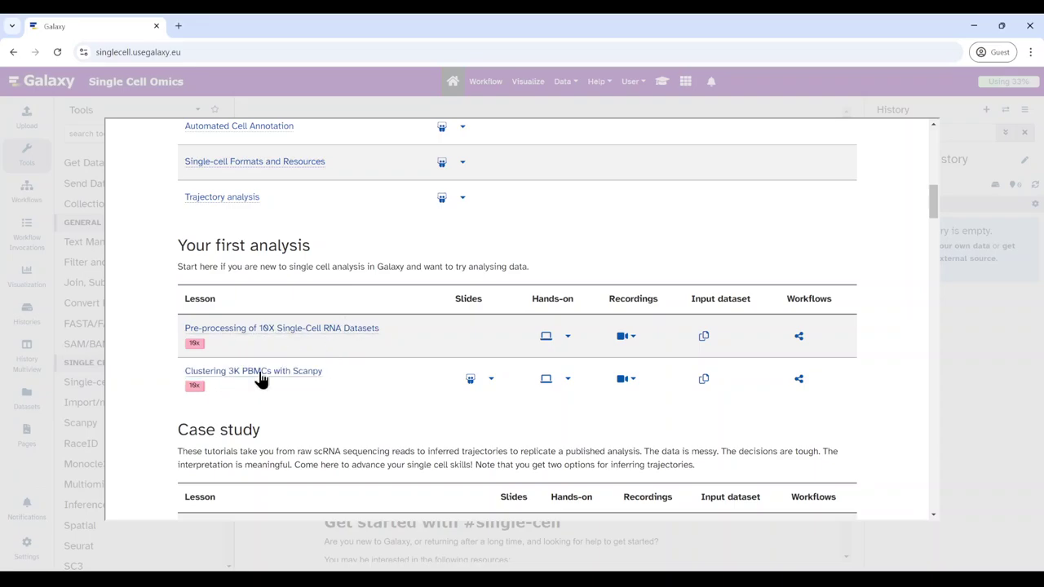
Step: Open the Clustering 3K PBMCs with Scanpy tutorial and skim its overview
click(261, 374)
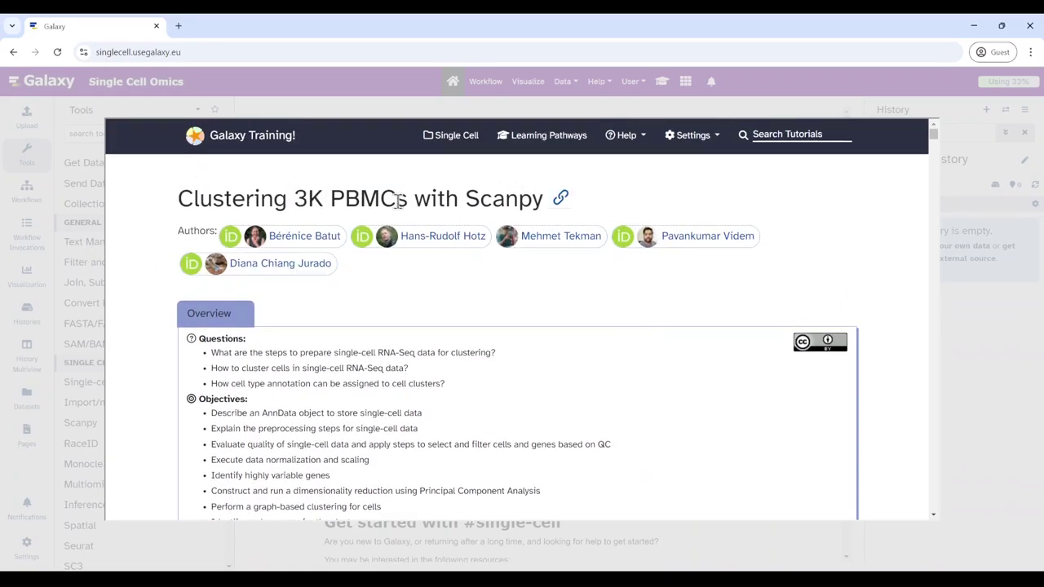
scroll(620, 312, down, 3)
scroll(499, 206, up, 3)
double_click(499, 205)
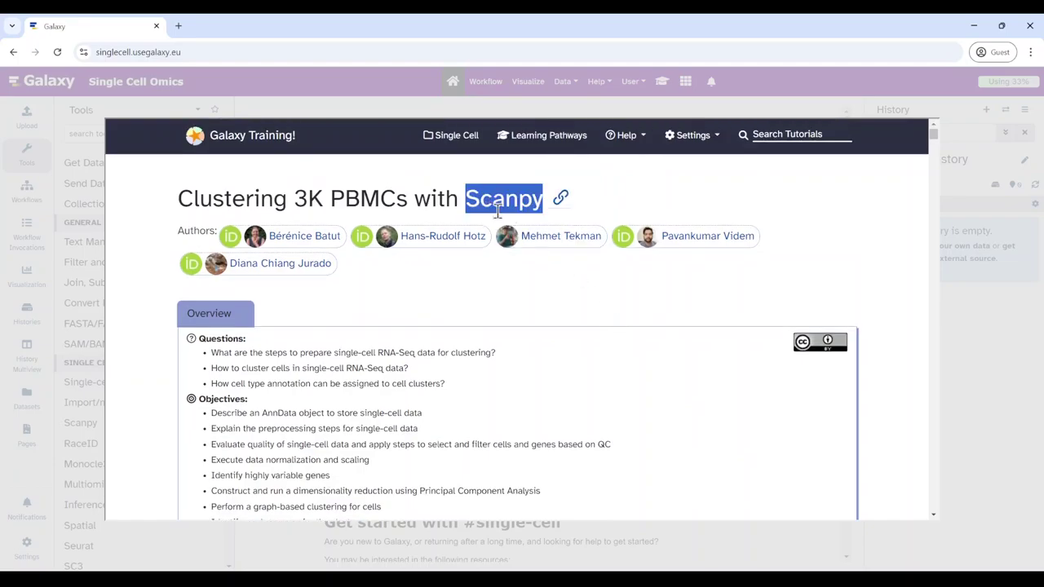
click(593, 303)
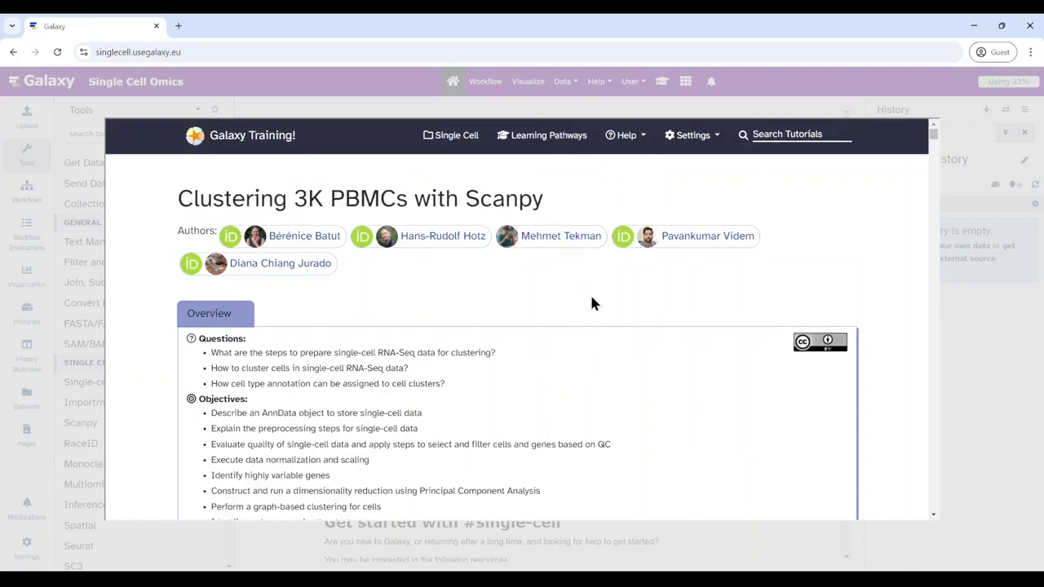
scroll(604, 332, down, 5)
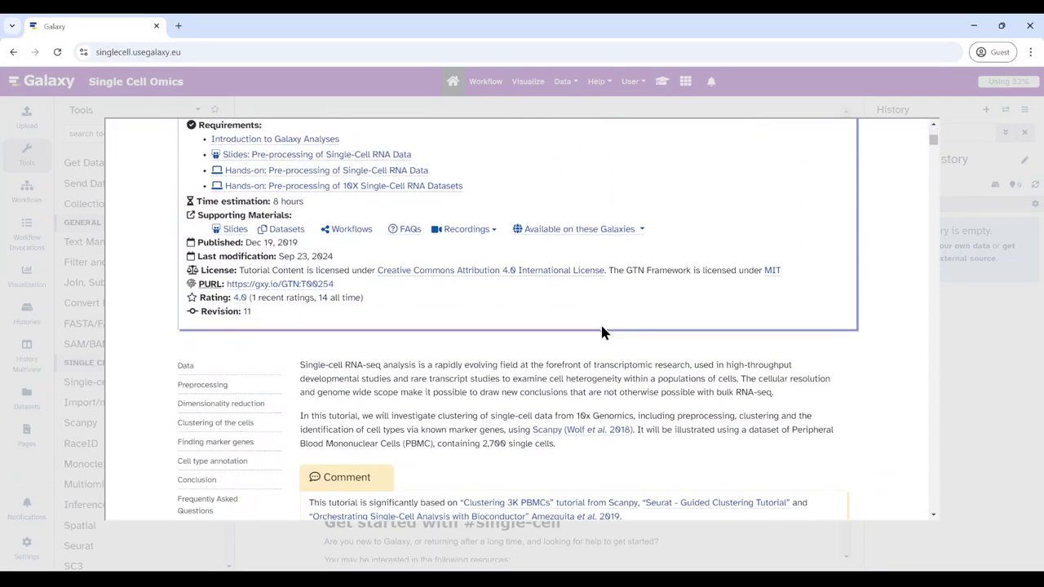
scroll(602, 327, up, 3)
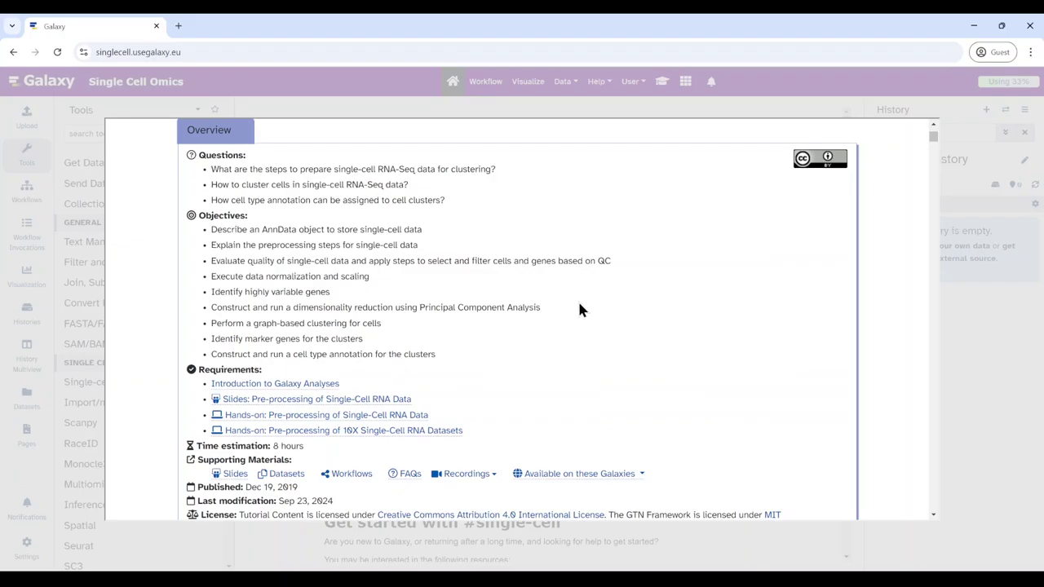
scroll(547, 313, down, 9)
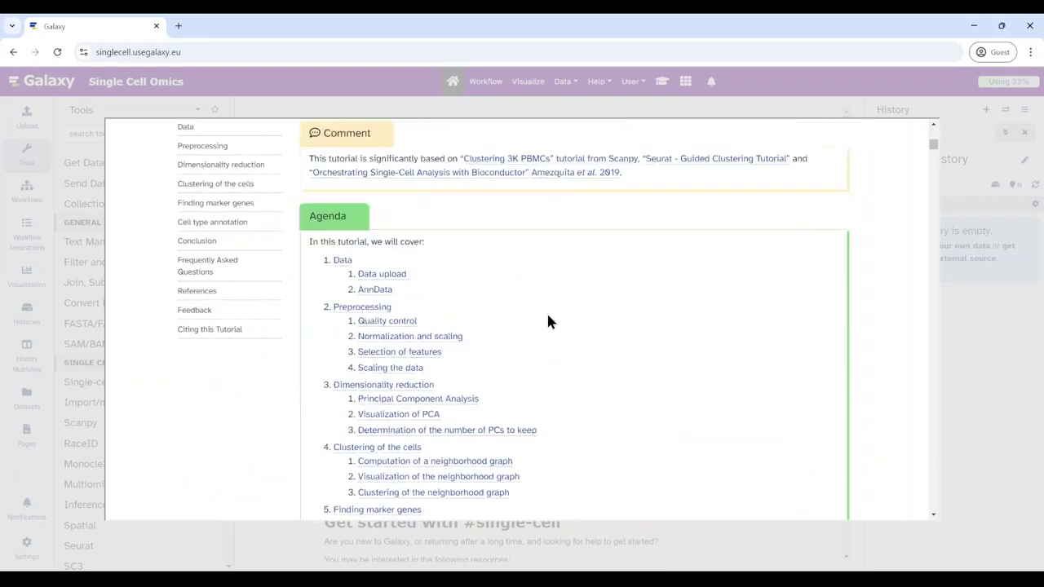
scroll(522, 363, up, 2)
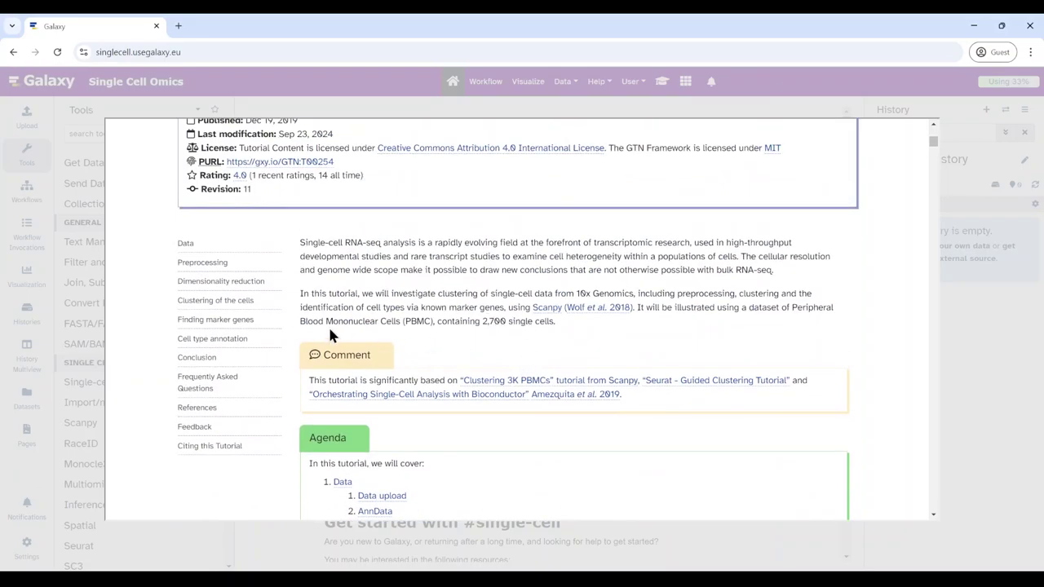
Step: Note the intro's dataset: 2,700 Peripheral Blood Mononuclear Cells
drag(791, 307, 403, 326)
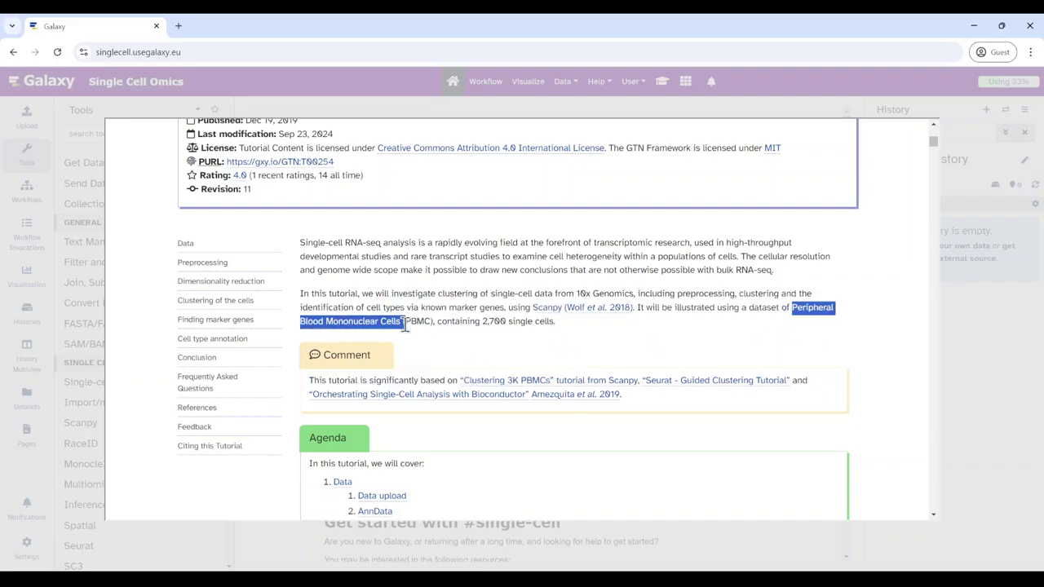
click(481, 322)
drag(482, 323, 507, 323)
scroll(710, 335, down, 3)
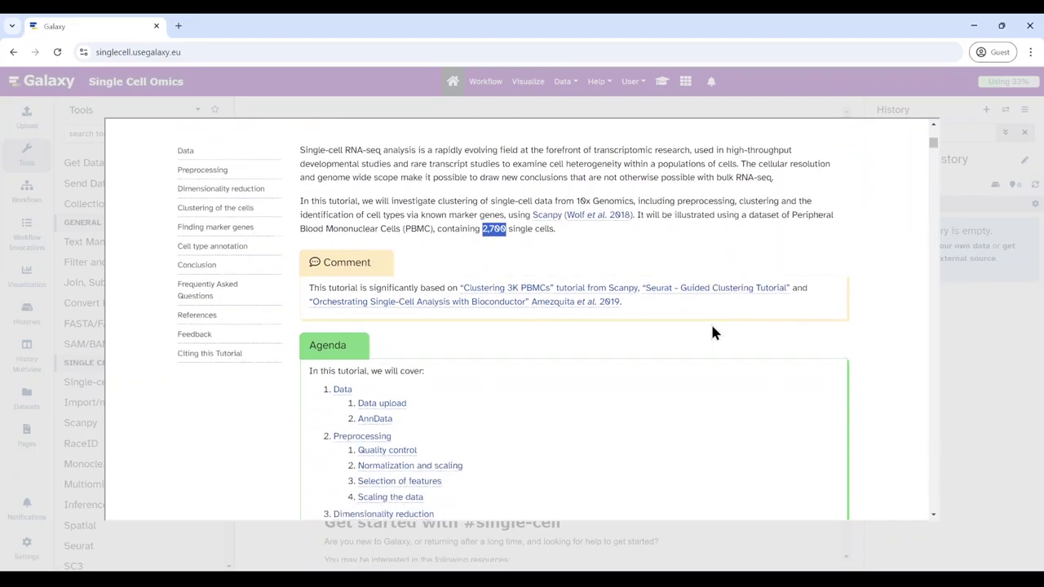
scroll(708, 343, up, 2)
scroll(708, 342, up, 1)
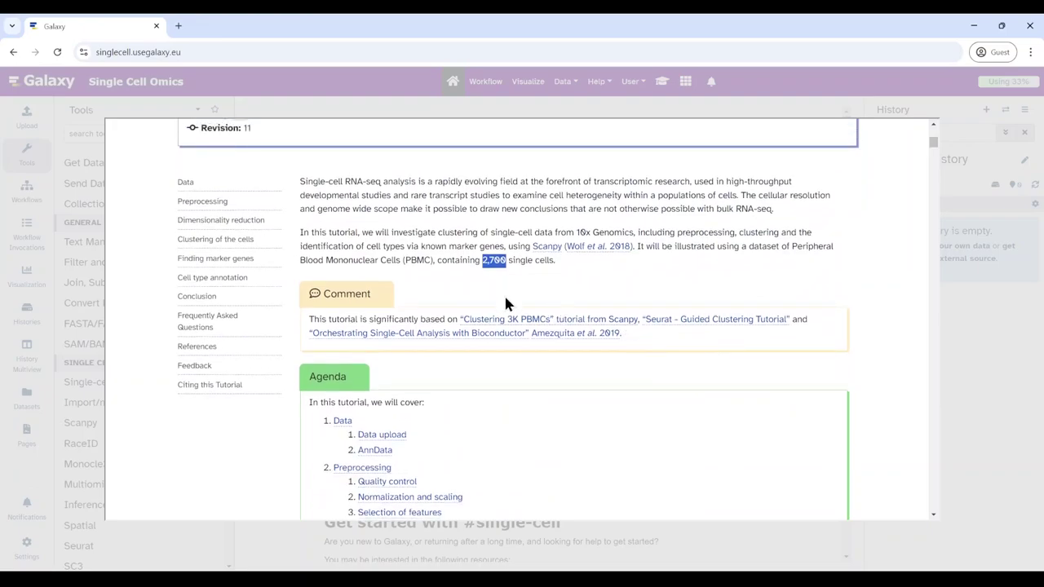
click(452, 286)
Step: Scroll past the agenda down to the tutorial's Data section
scroll(822, 294, down, 5)
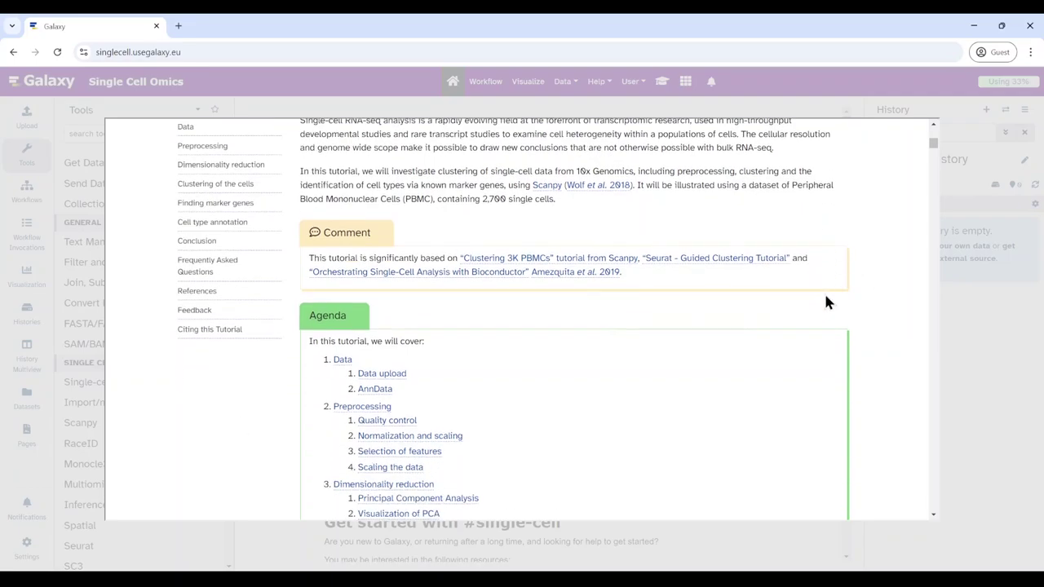
scroll(820, 364, up, 4)
scroll(821, 362, up, 4)
scroll(821, 346, down, 10)
scroll(822, 349, up, 3)
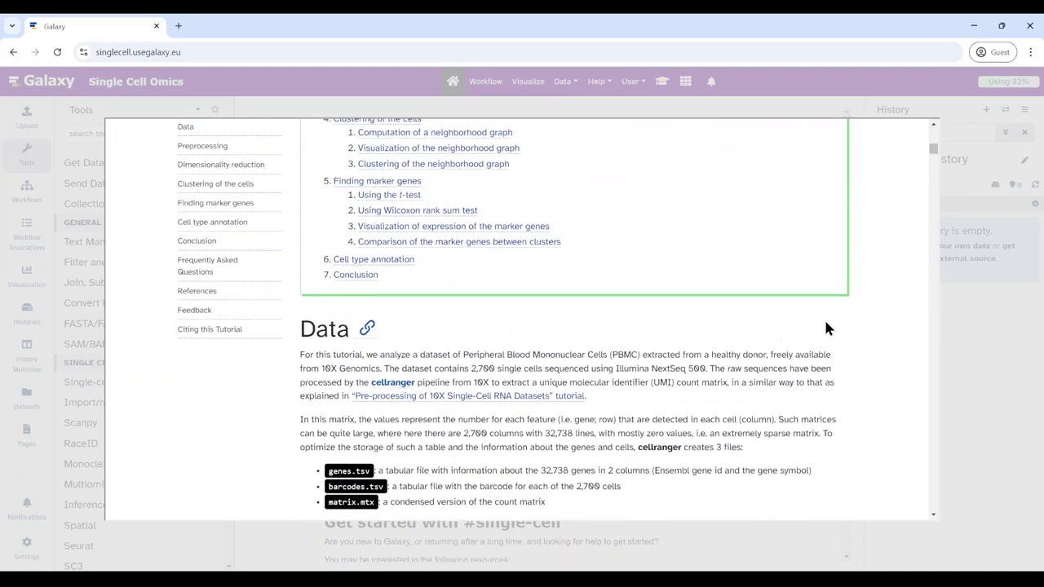
scroll(801, 409, down, 2)
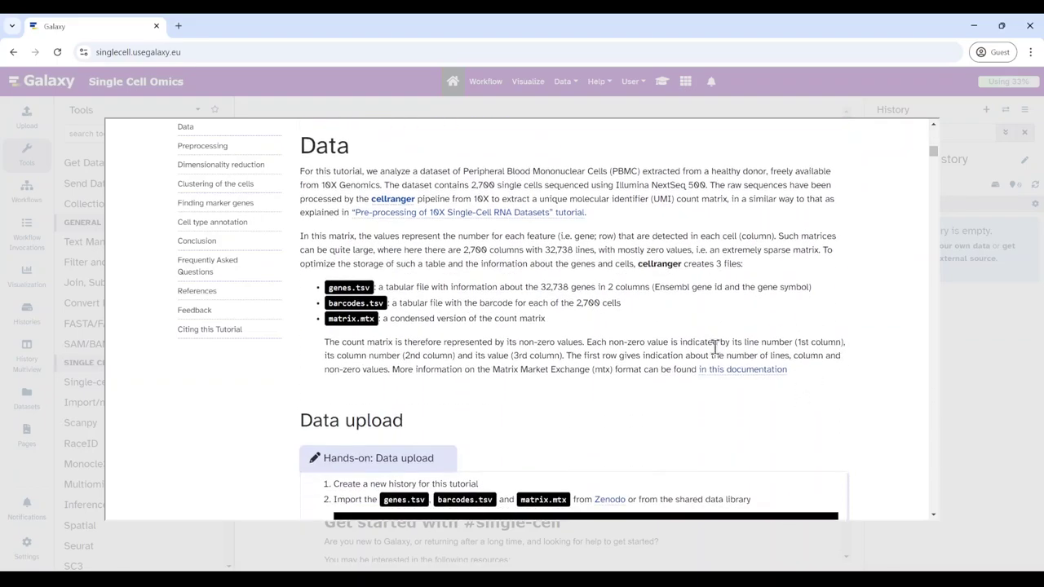
Step: Review the genes.tsv (2 columns) and barcodes.tsv (tabular barcode file) descriptions
double_click(334, 297)
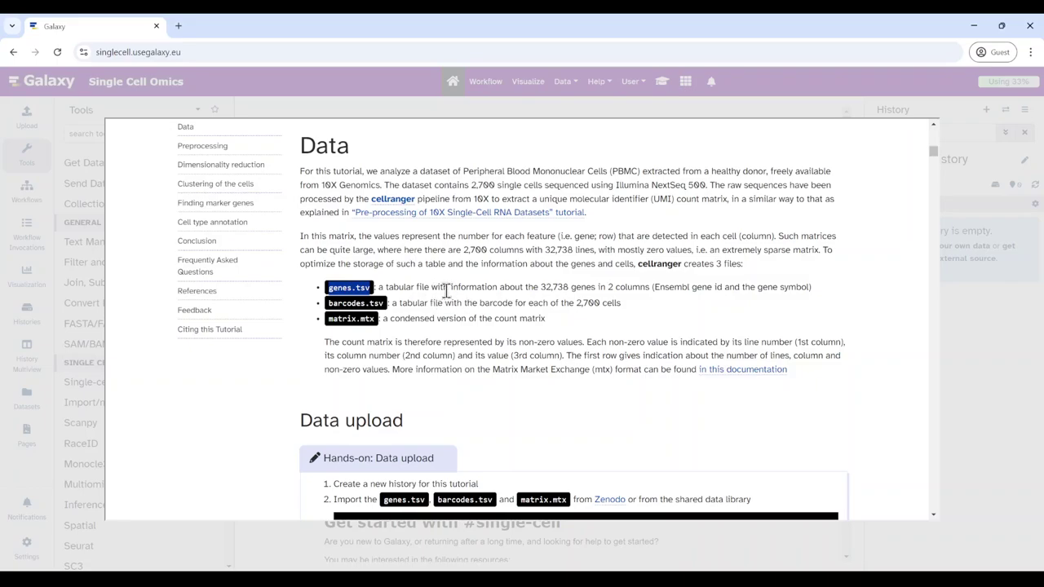
drag(606, 288, 646, 294)
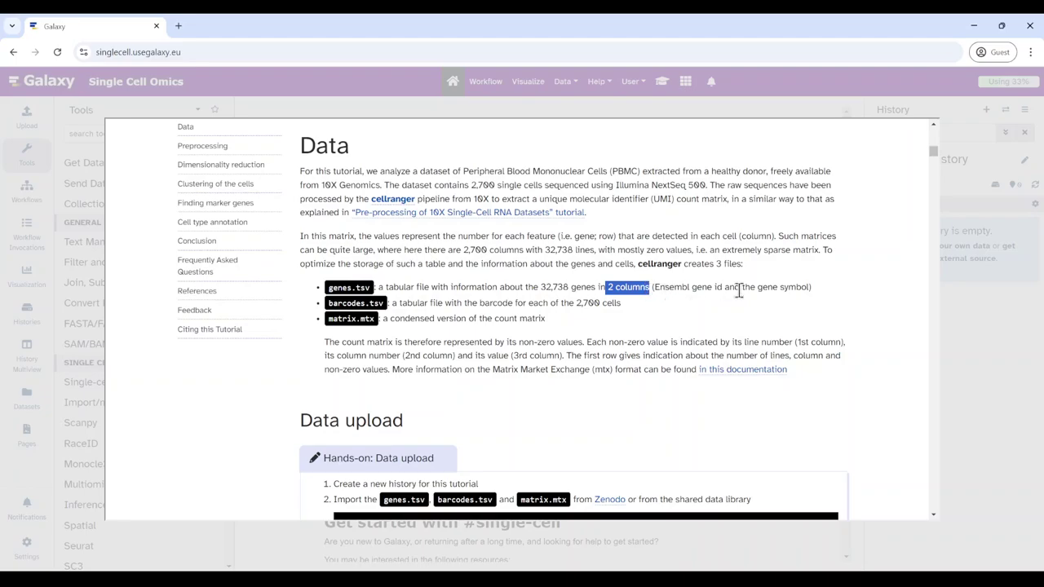
drag(327, 303, 441, 302)
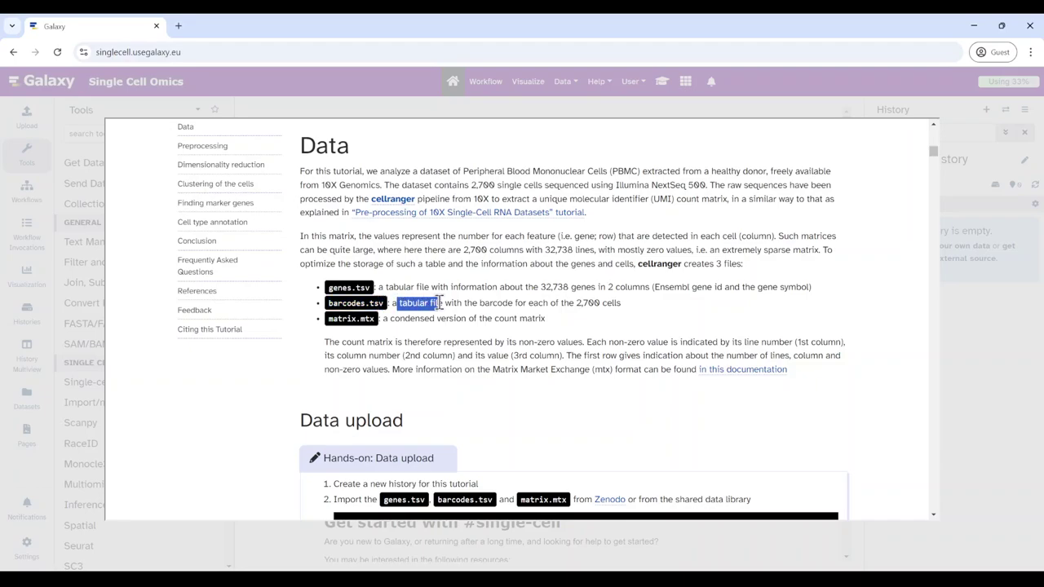
drag(480, 303, 513, 303)
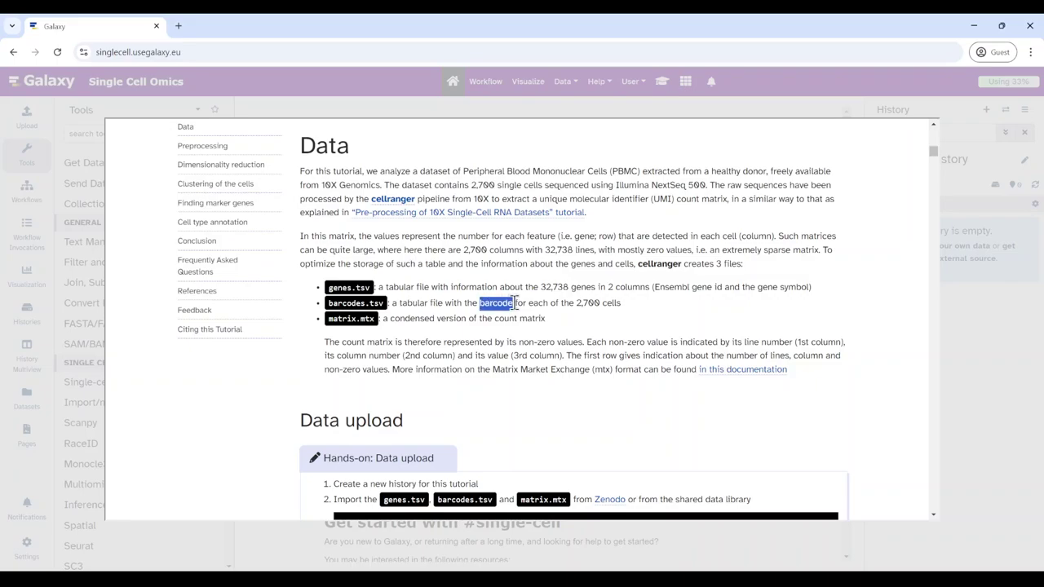
scroll(509, 299, up, 1)
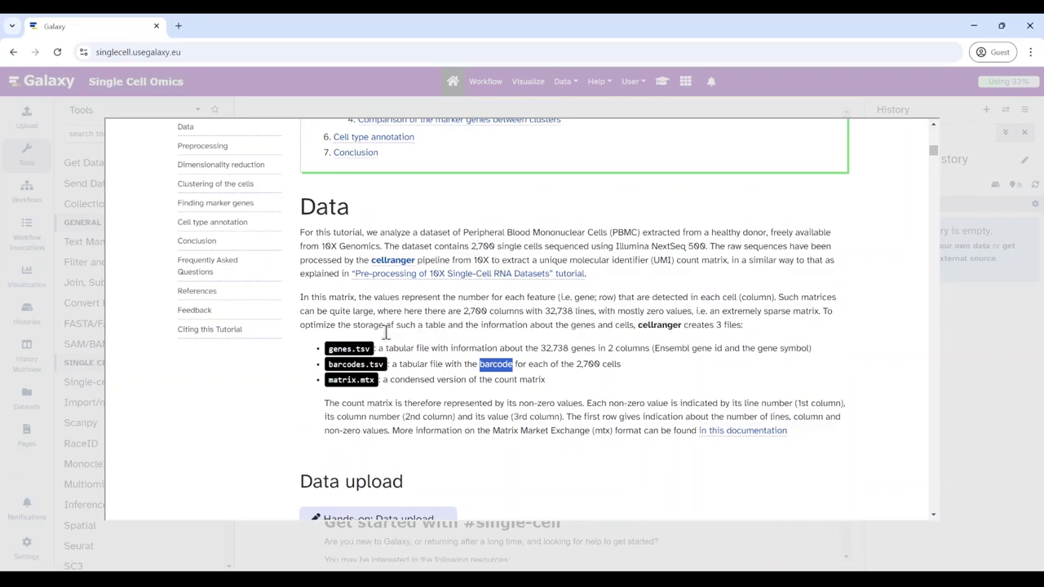
Step: Note matrix.mtx's Matrix Market Exchange format, then copy the three Zenodo URLs
drag(326, 379, 377, 390)
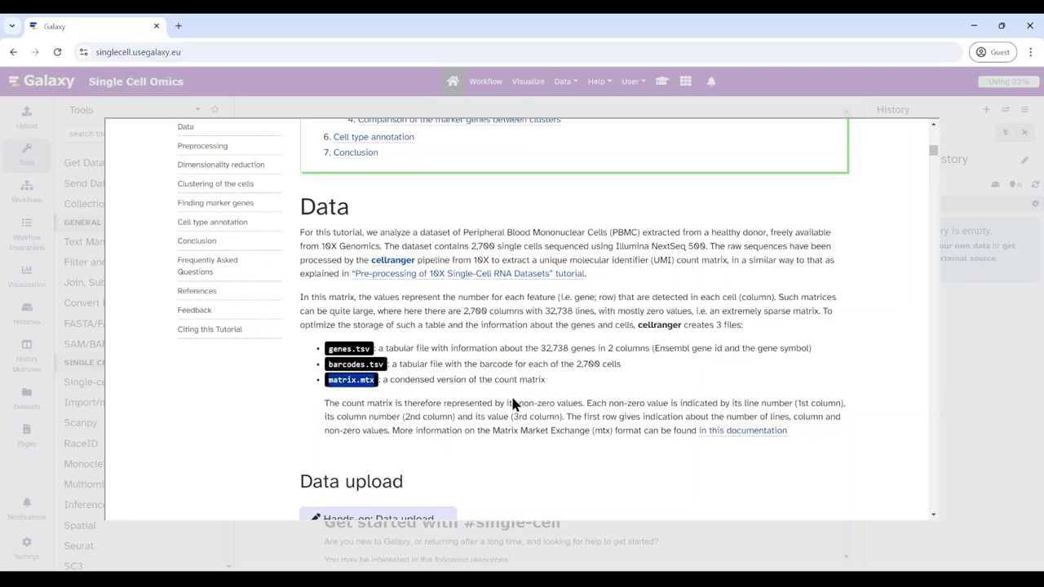
scroll(540, 366, down, 2)
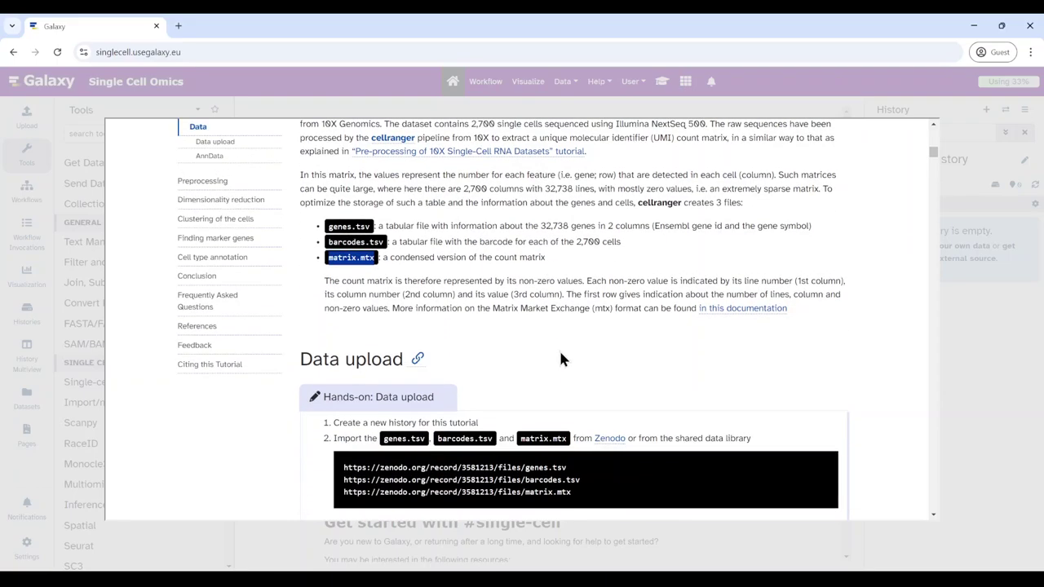
drag(491, 308, 591, 308)
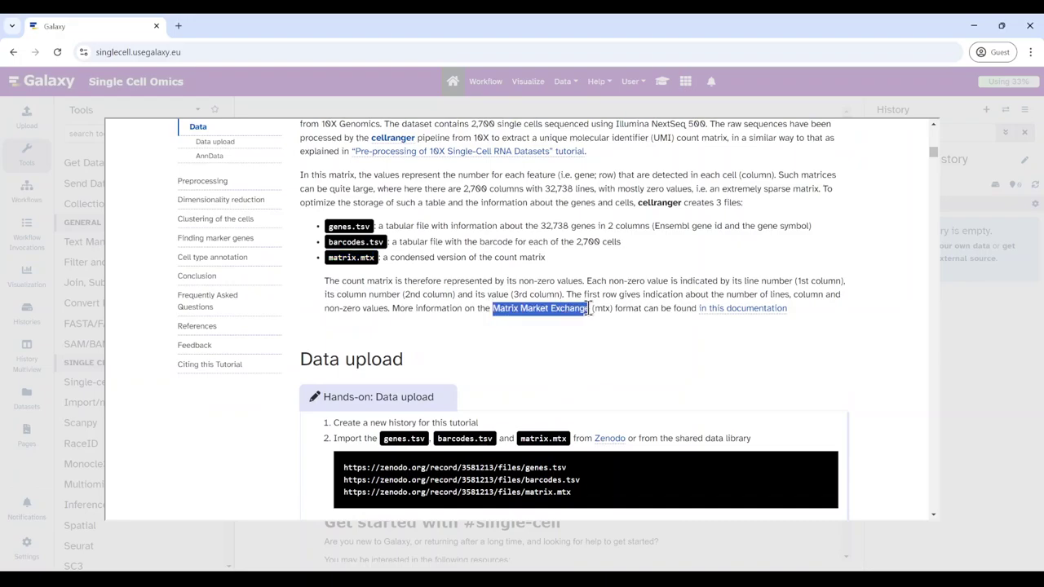
scroll(685, 376, down, 2)
click(661, 368)
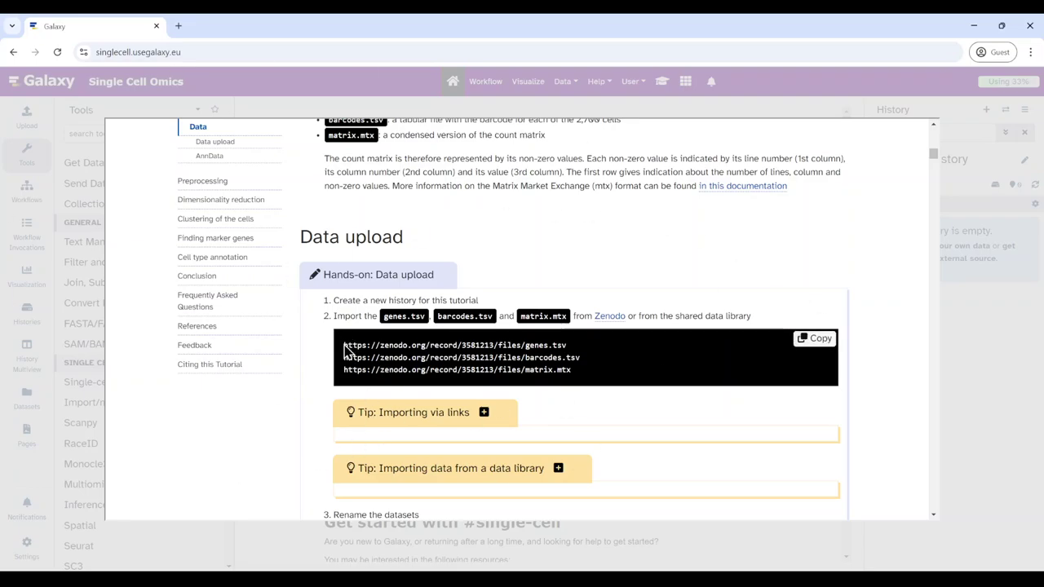
drag(345, 347, 661, 374)
click(822, 341)
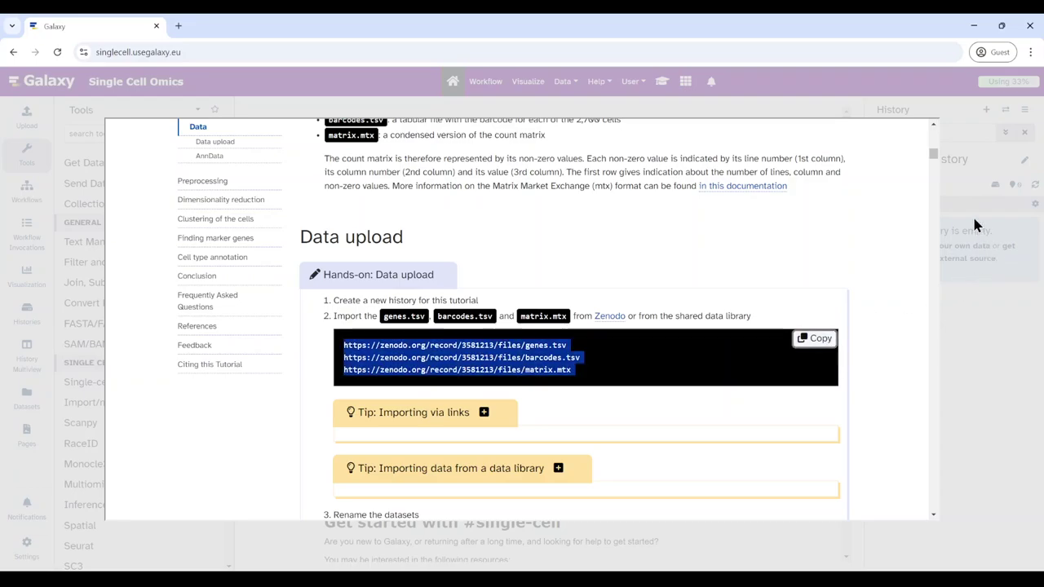
Step: Close the tutorial and replace 'Unnamed history' with 'Clustering 3k PBMCs with Scanpy'
click(1004, 371)
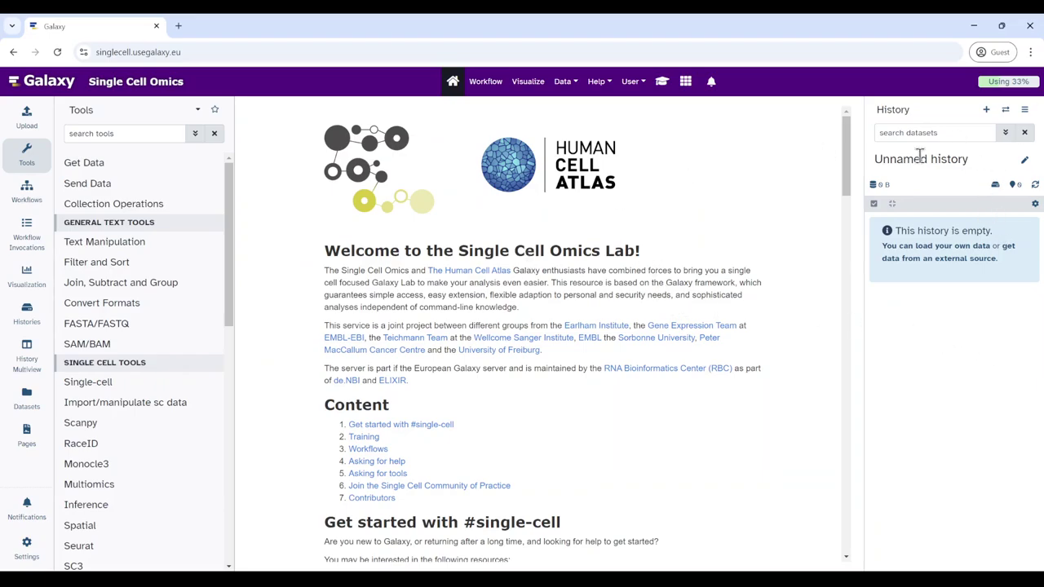
click(1025, 161)
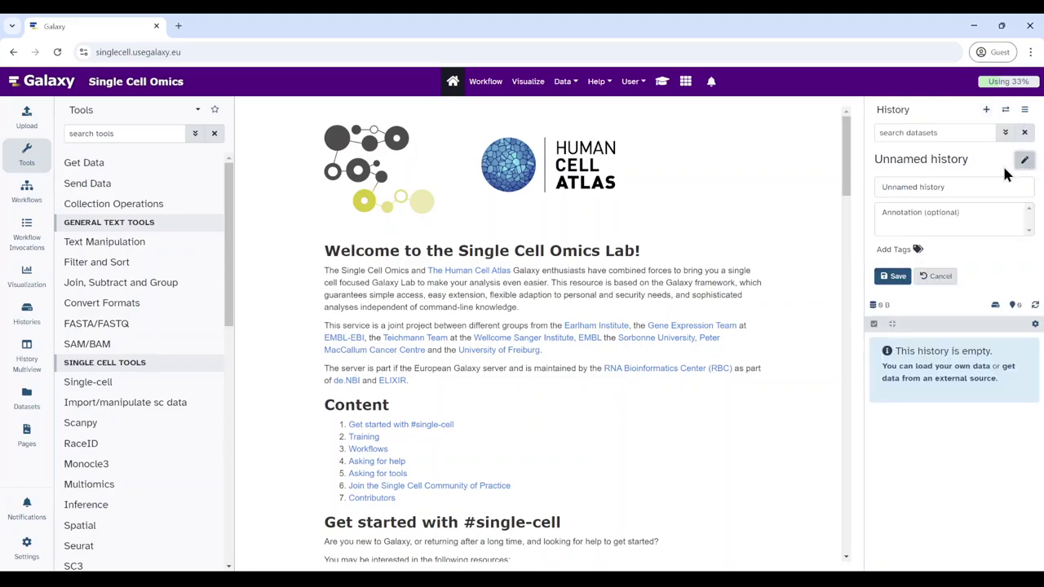
triple_click(967, 188)
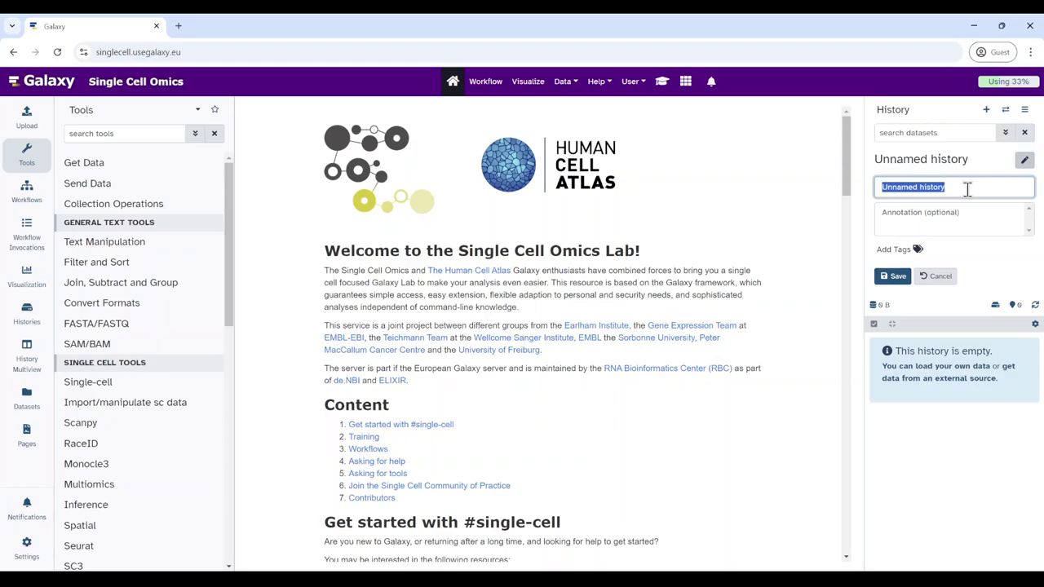
text(Clustering 3k PBMCs with)
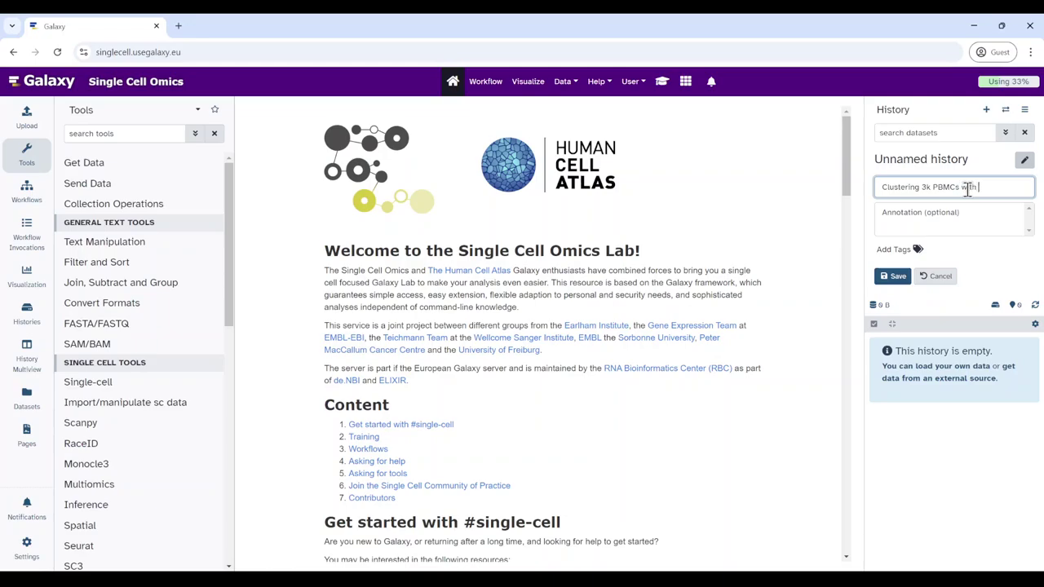
text(py)
key(Return)
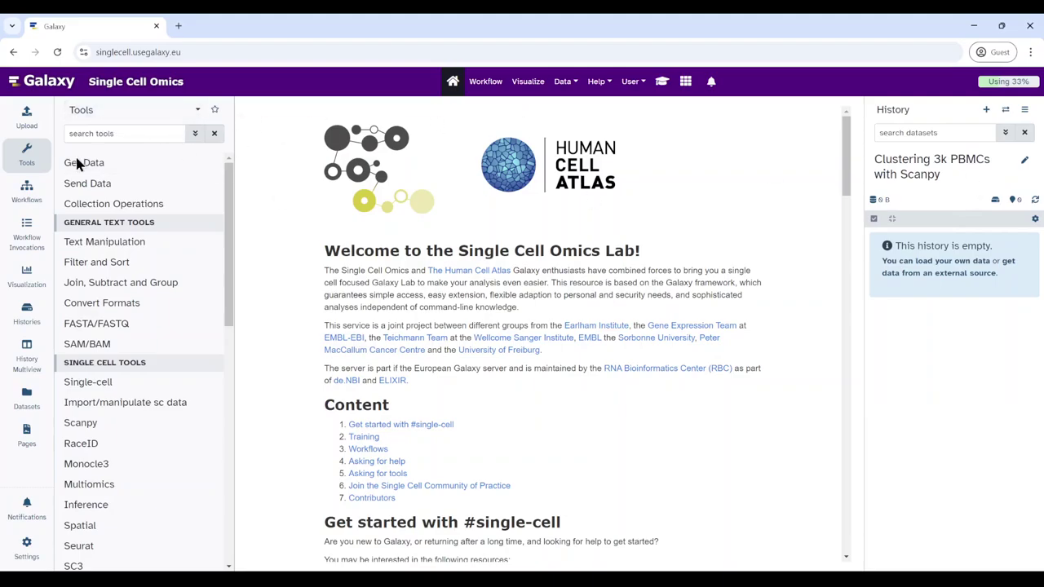
Step: Paste the three Zenodo URLs into Upload's Paste/Fetch box and start fetching them
click(26, 118)
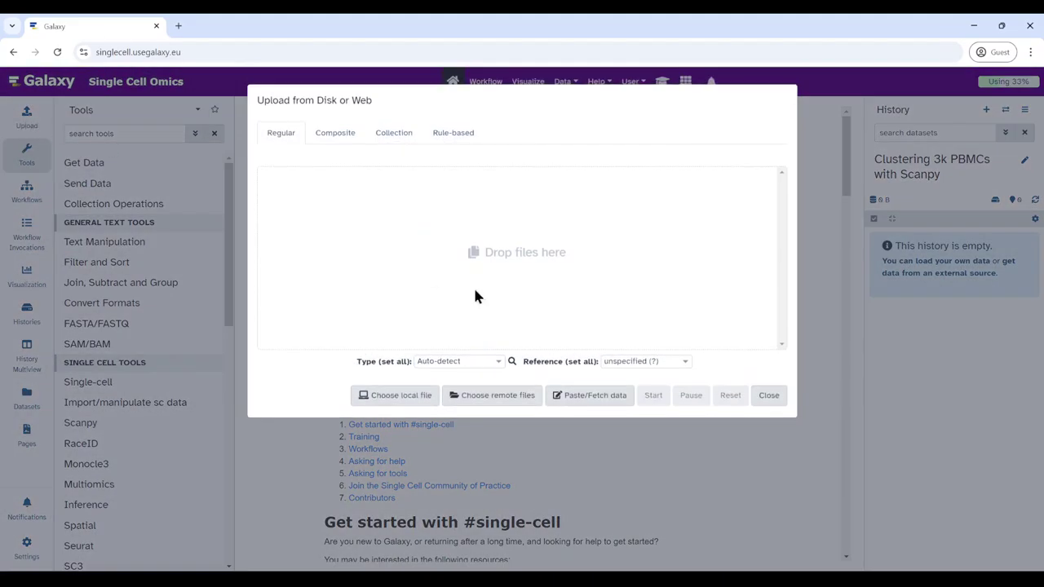
click(593, 396)
click(399, 236)
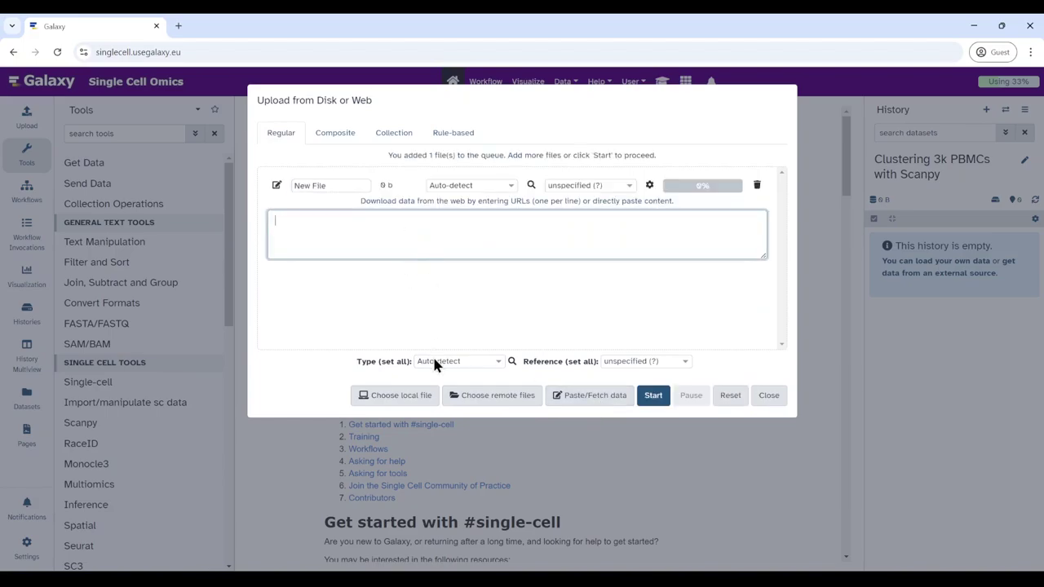
key(ctrl+v)
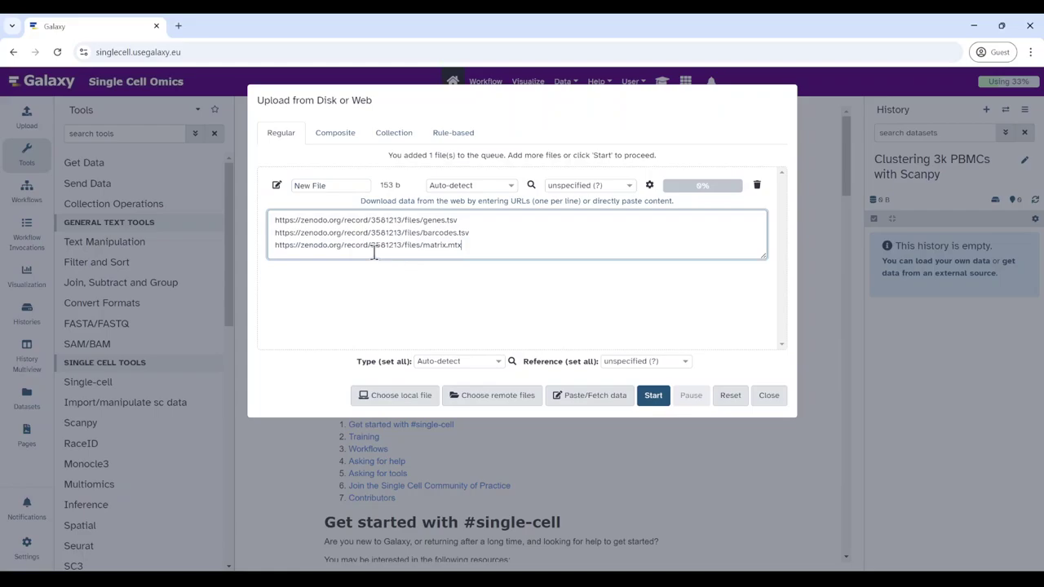
click(652, 395)
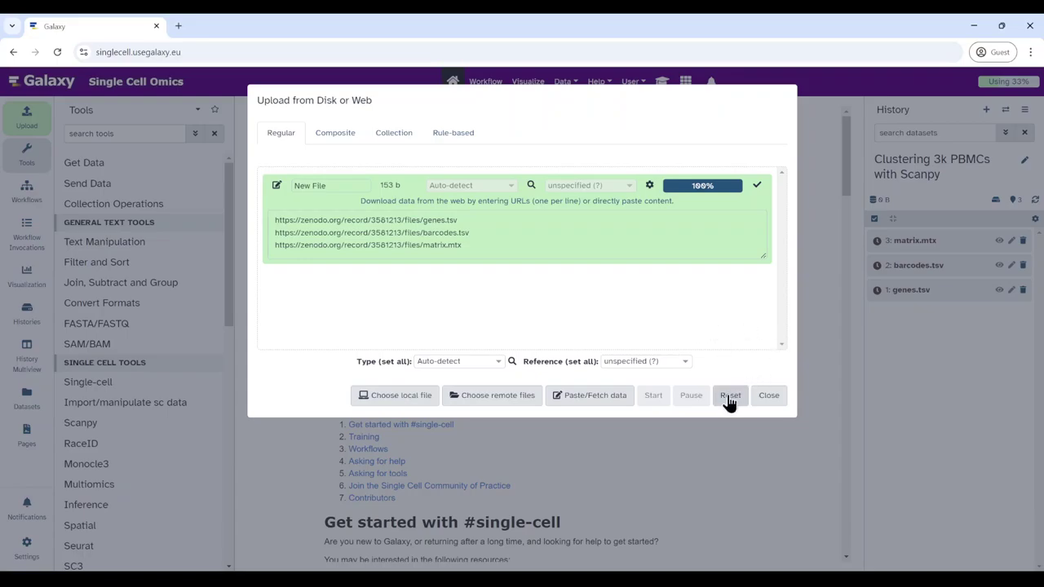
key(Escape)
key(ctrl+plus)
key(ctrl+plus)
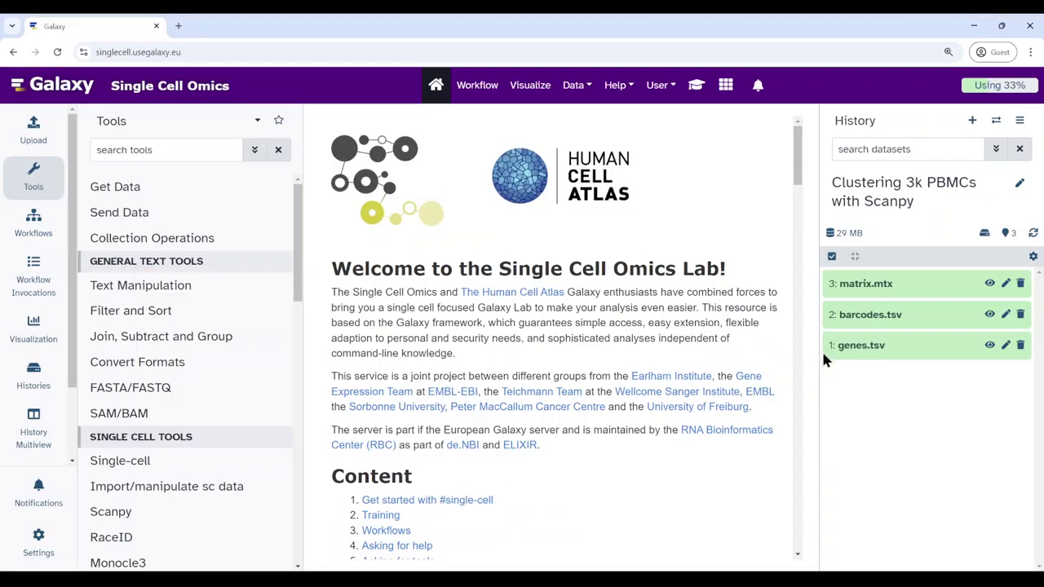
Step: Display genes.tsv and note its first Ensembl gene ID and symbol MIR1302-10
click(989, 346)
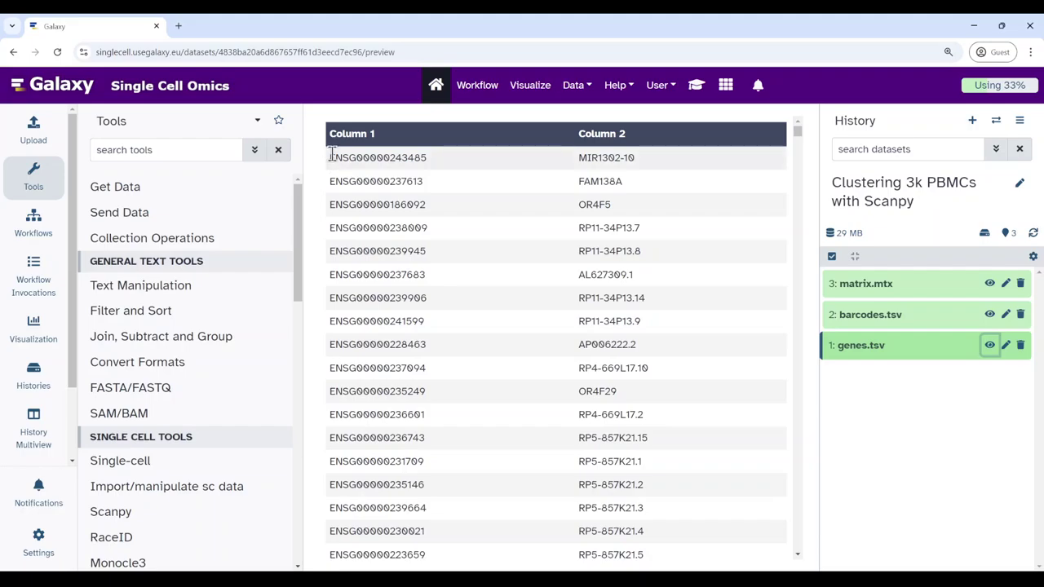
drag(332, 155, 424, 157)
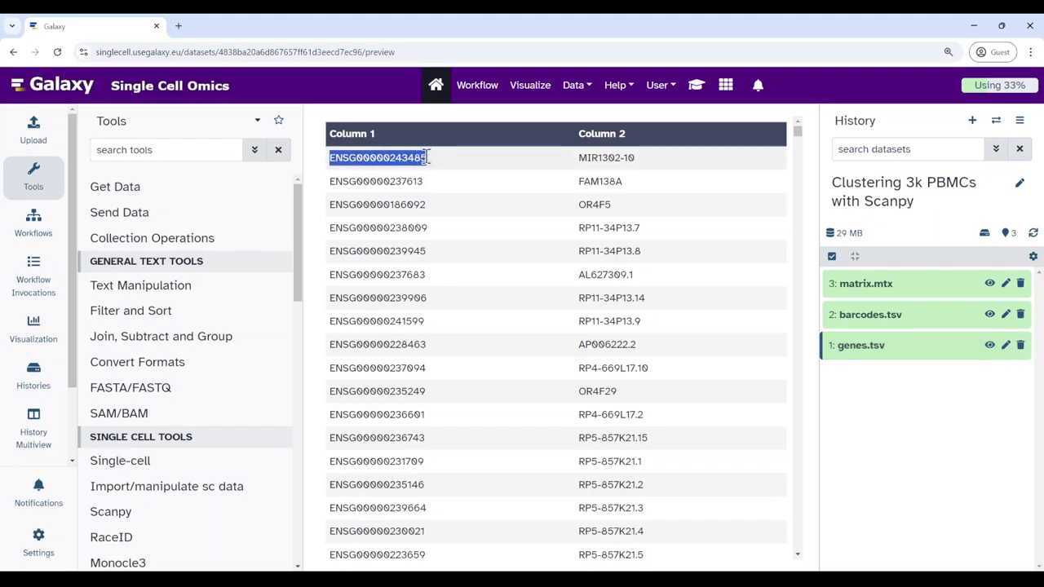
drag(576, 162, 642, 167)
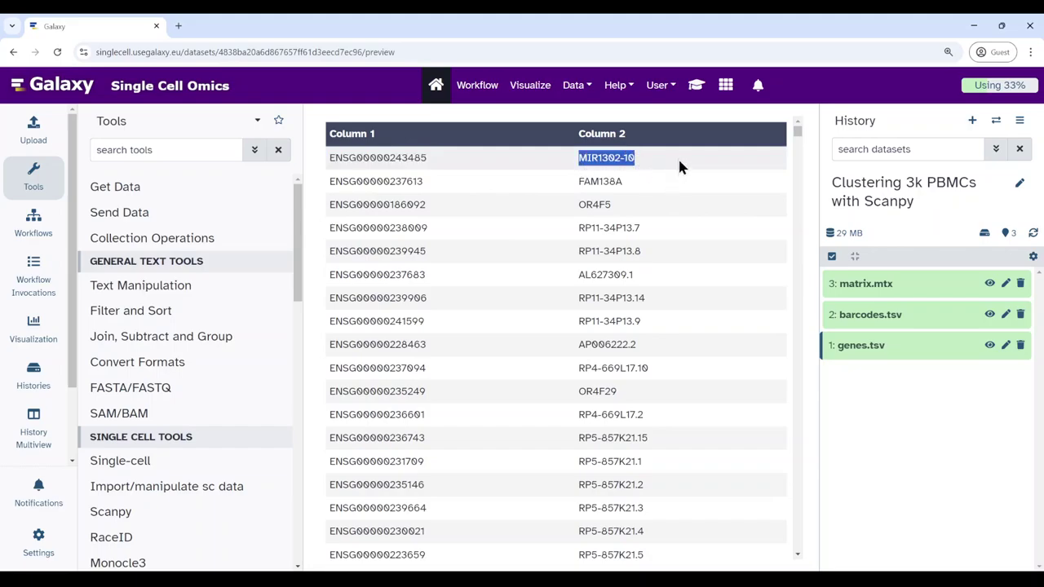
click(678, 158)
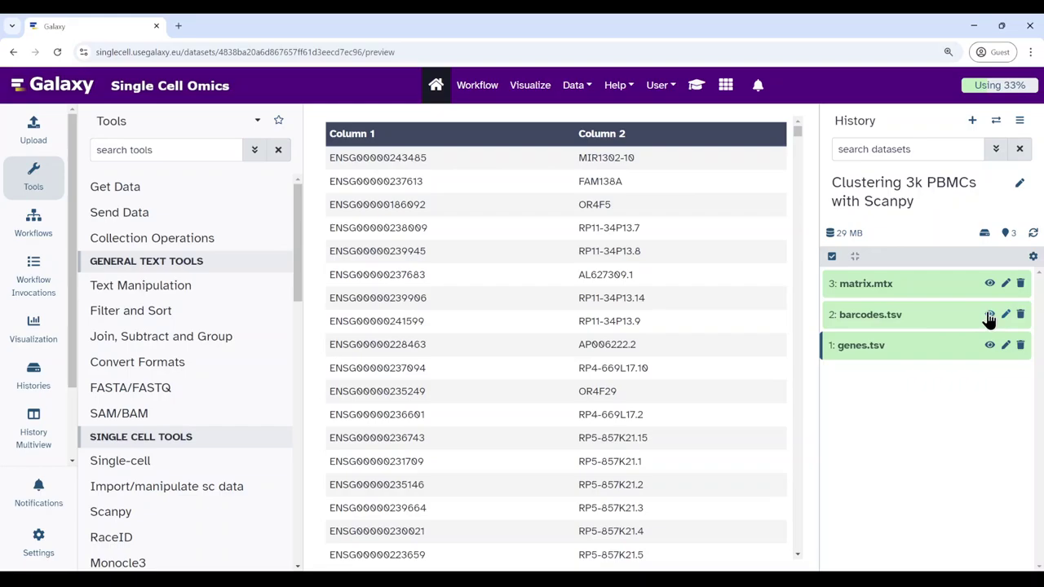
Step: Preview barcodes.tsv, expand its 2,700-line details, and inspect barcodes like AAACATTGAGCTAC
click(990, 314)
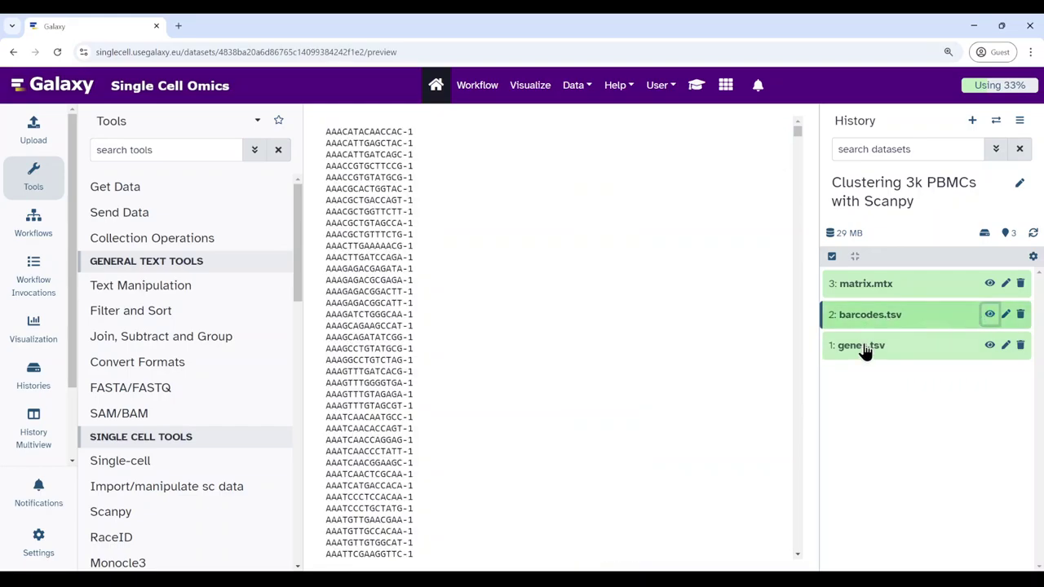
click(863, 347)
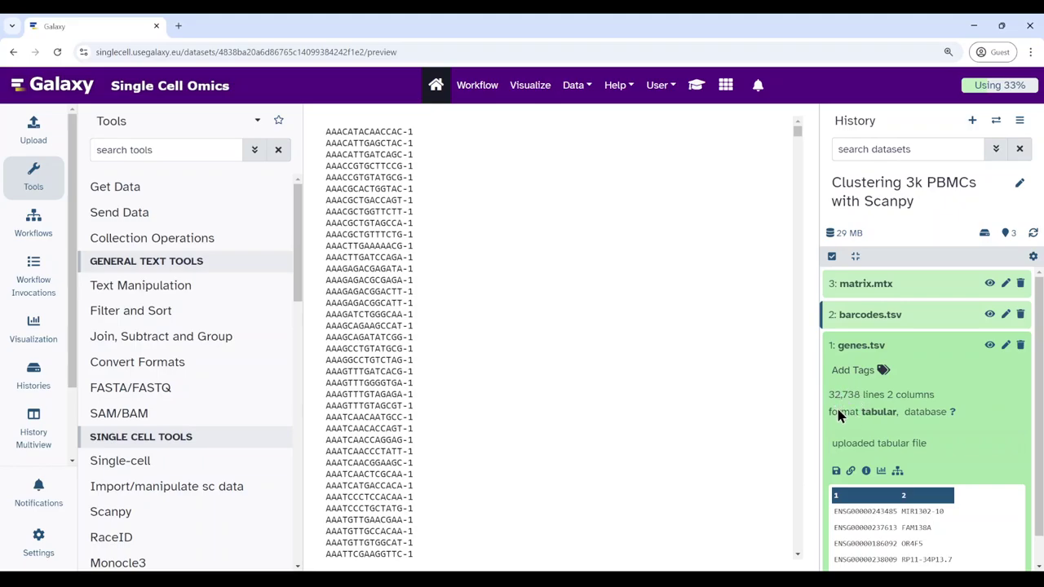
click(892, 316)
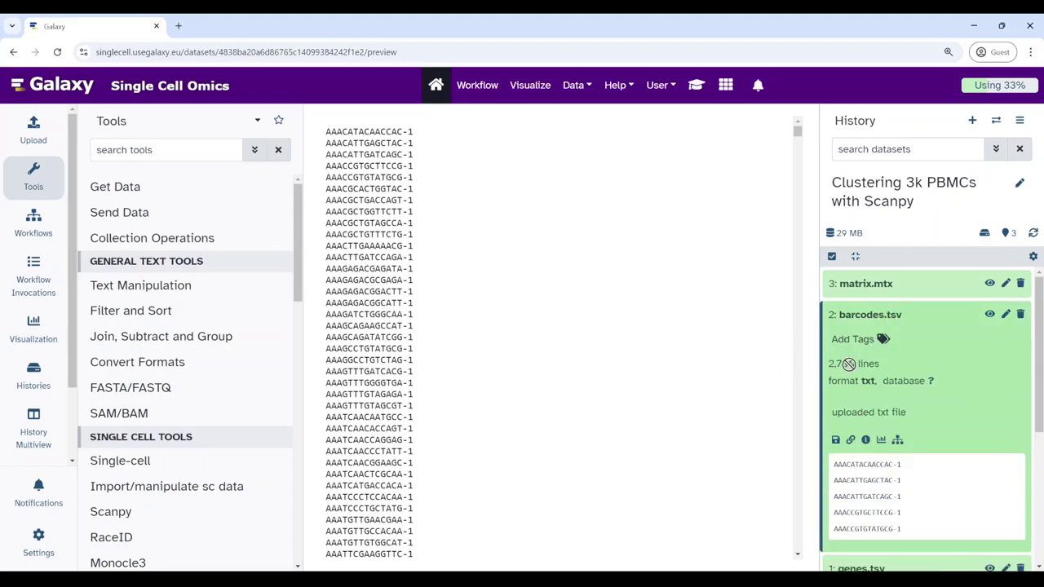
double_click(356, 143)
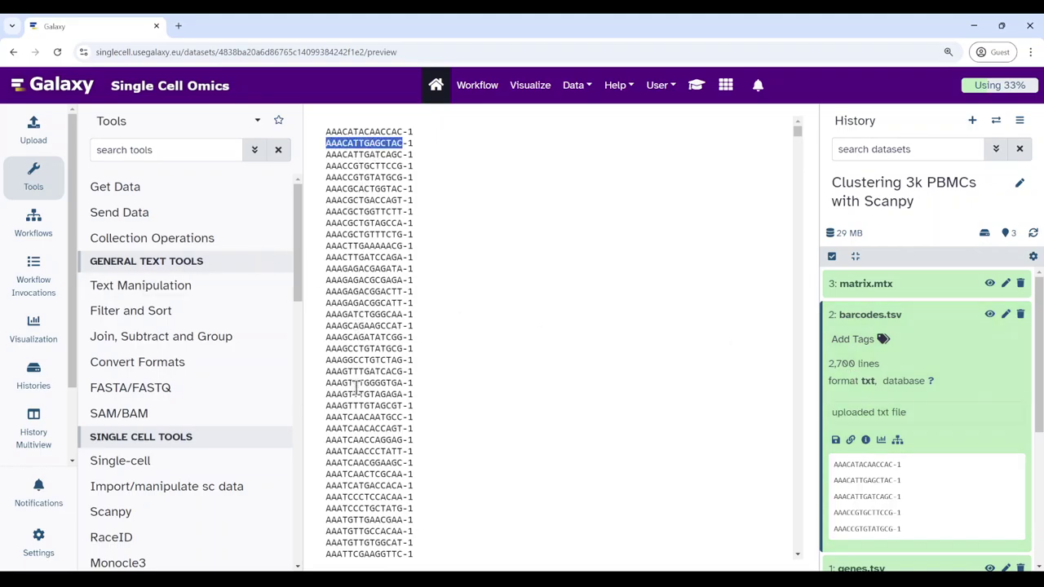
click(356, 413)
double_click(357, 416)
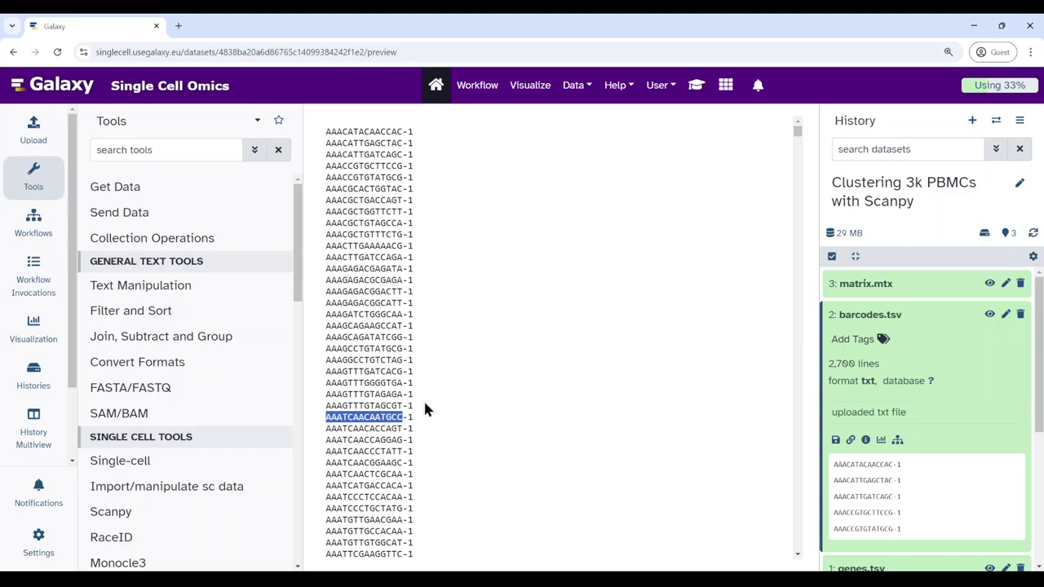